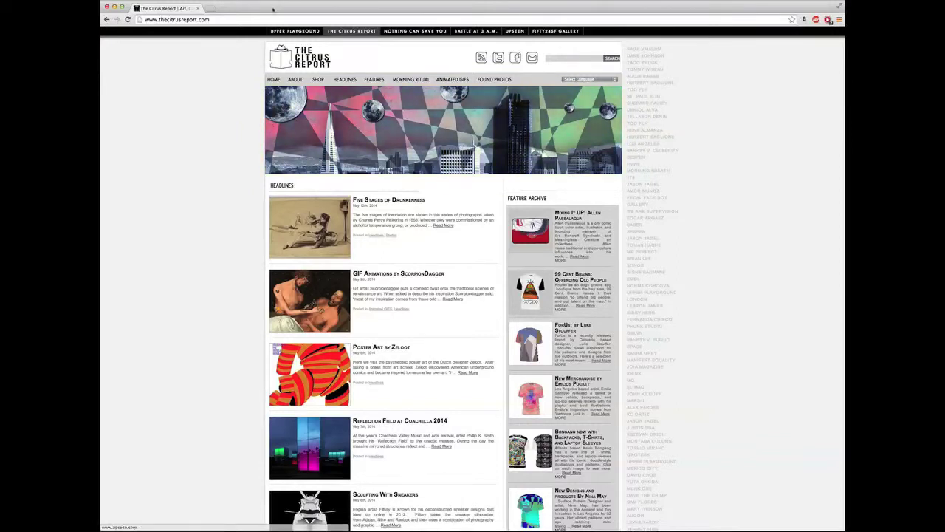
Open the Citrus Report shop and go to its sign-in page.
left_click(222, 20)
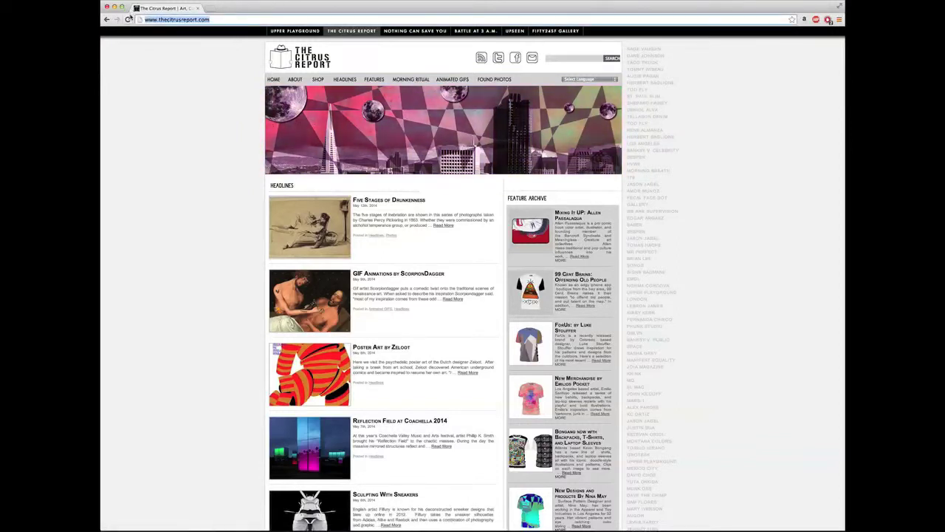
left_click(317, 80)
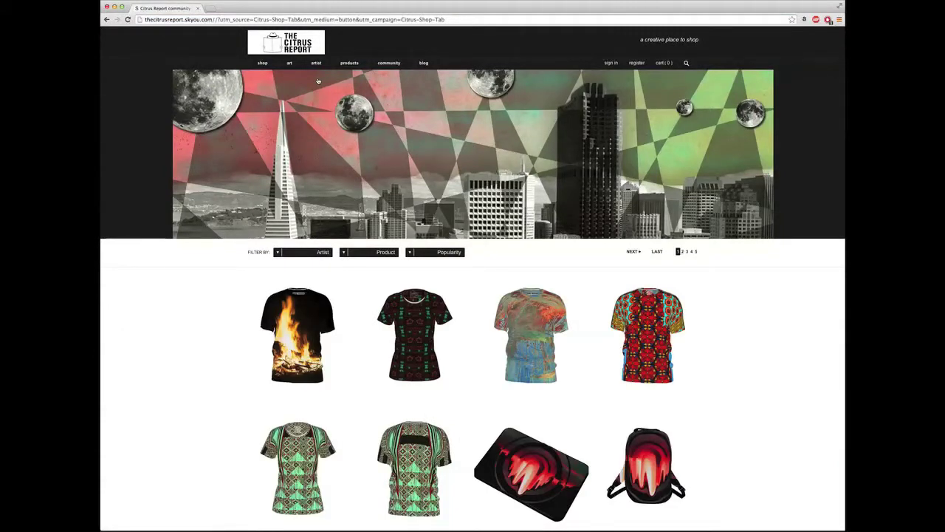
left_click(611, 63)
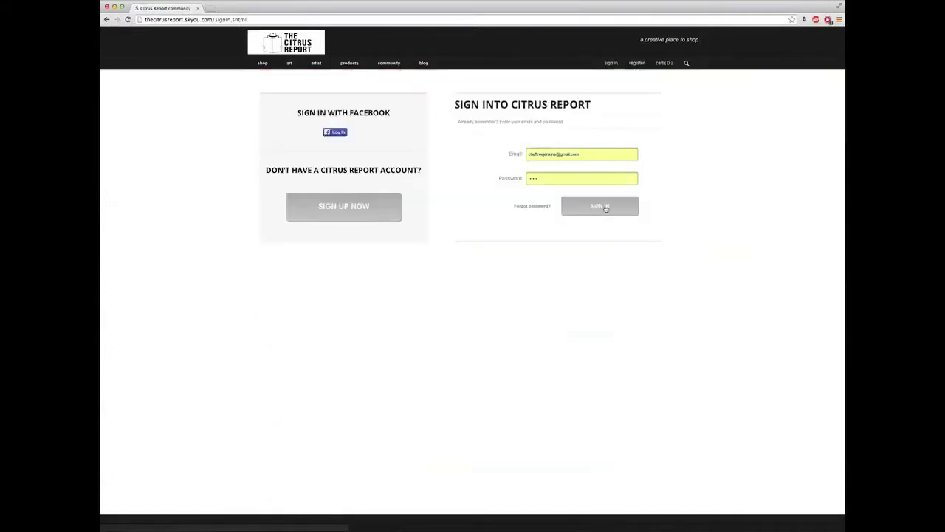
Sign in with the autofilled account email and open the MY ACCOUNT dashboard.
triple_click(592, 156)
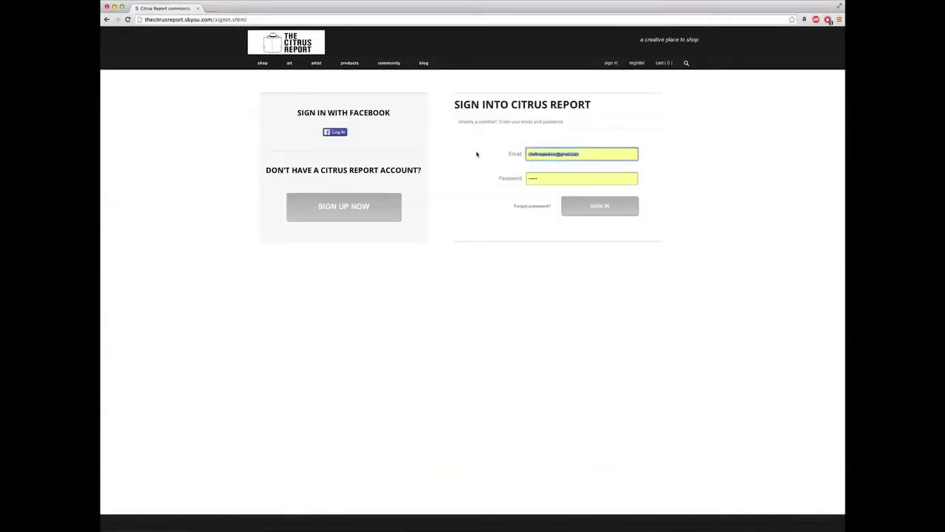
type("uccellacci99")
key("Right")
left_click(609, 205)
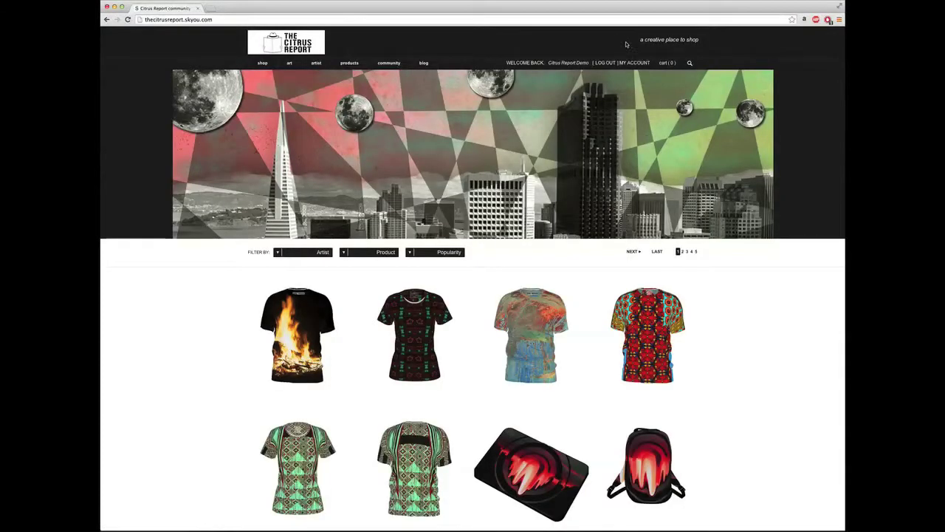
left_click(637, 64)
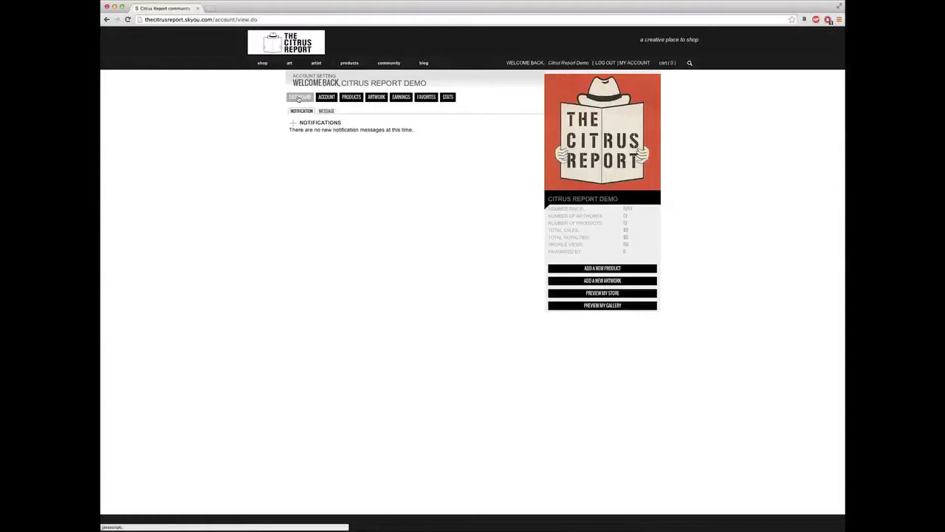
Browse the Account, Edit Profile, Products, Artwork, Earnings, Favorites and Stats tabs, ending on Artwork.
left_click(325, 98)
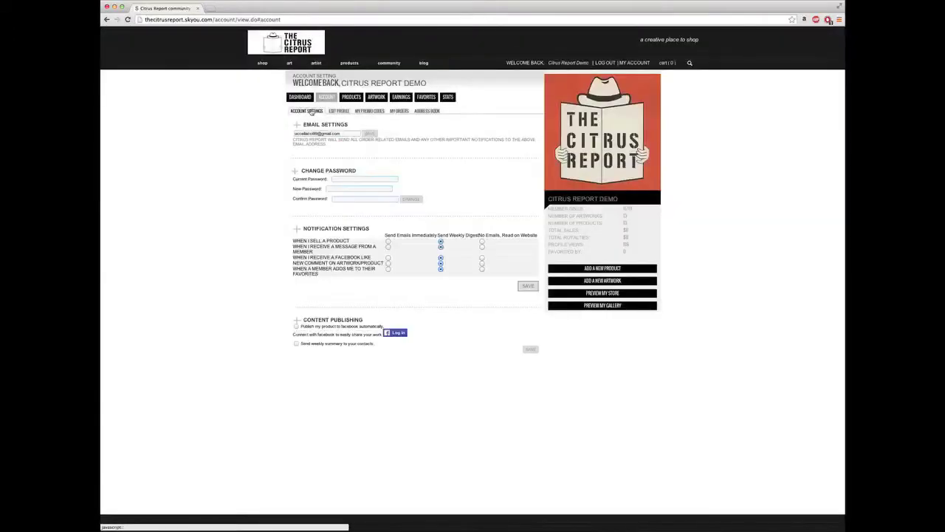
left_click(339, 112)
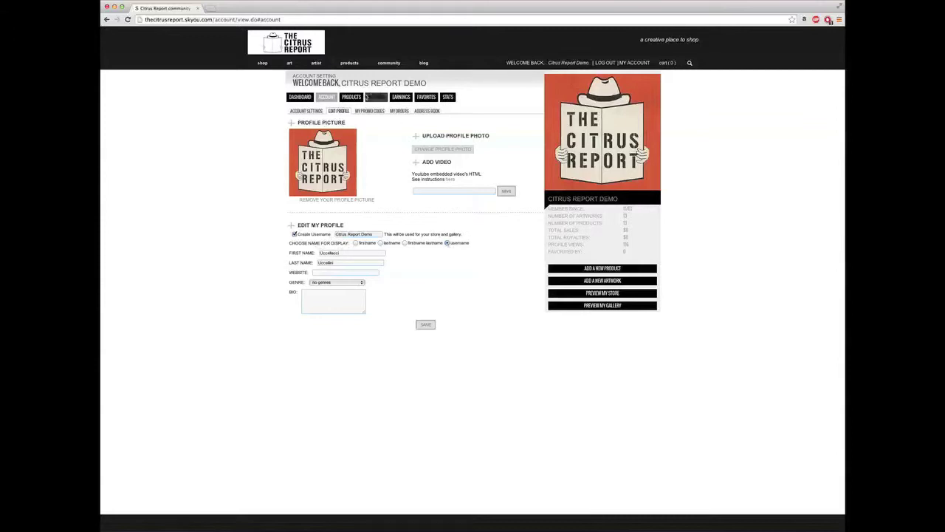
left_click(352, 96)
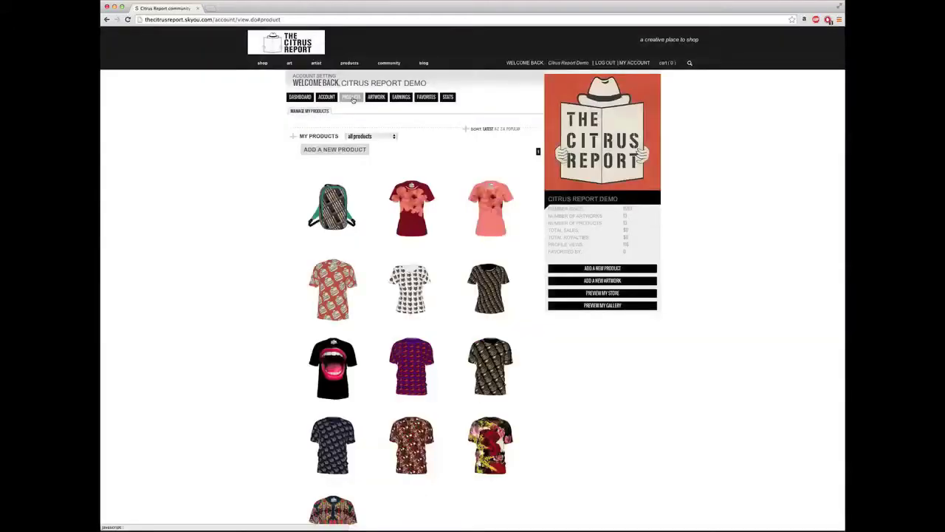
left_click(376, 98)
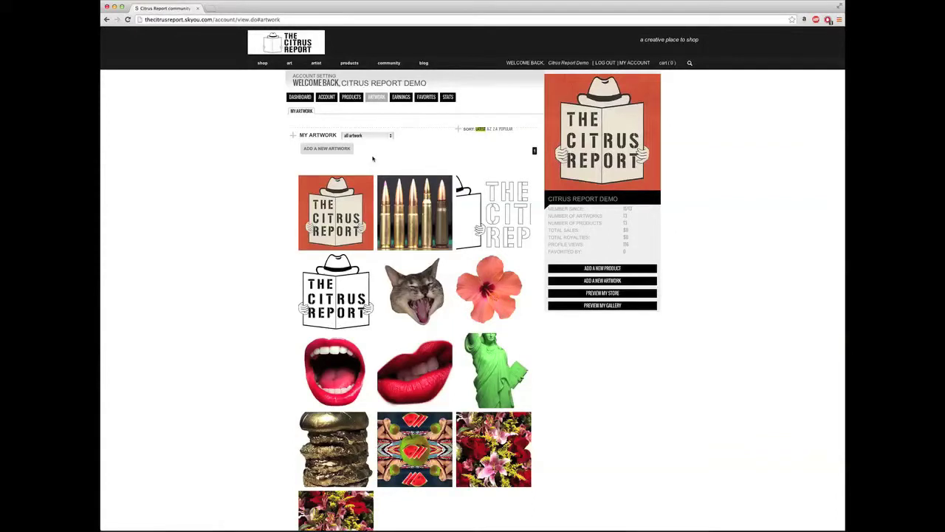
left_click(401, 97)
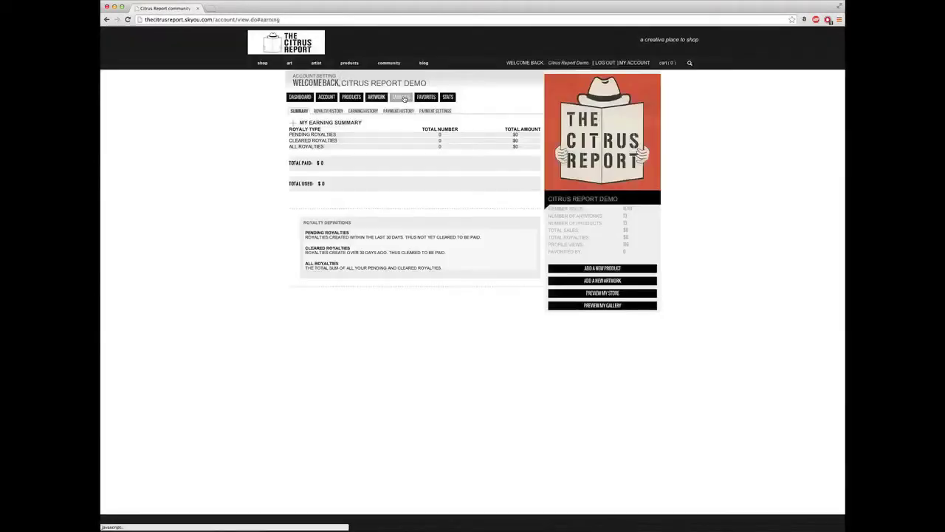
left_click(423, 96)
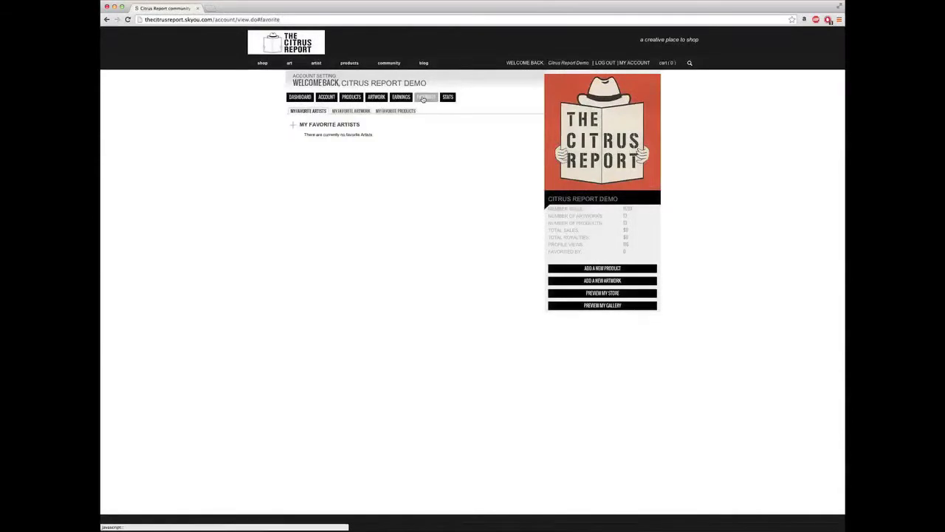
left_click(447, 97)
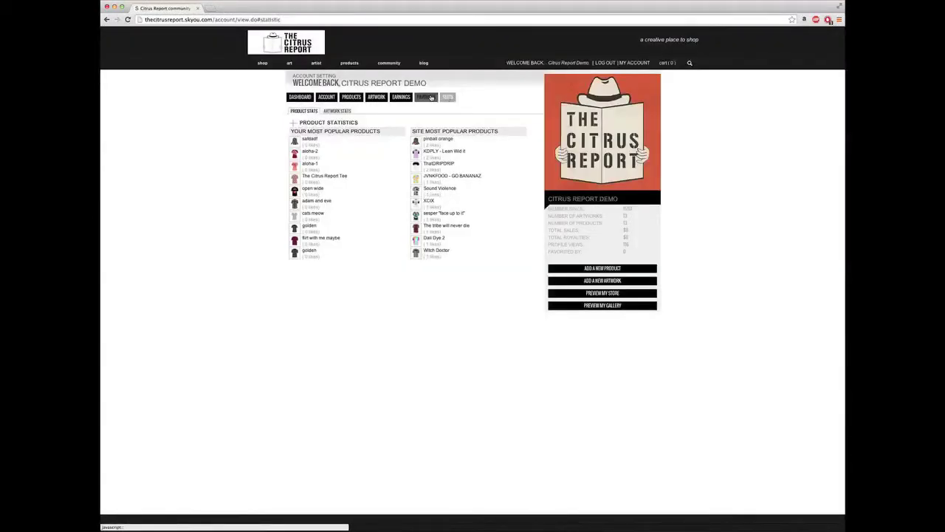
left_click(376, 97)
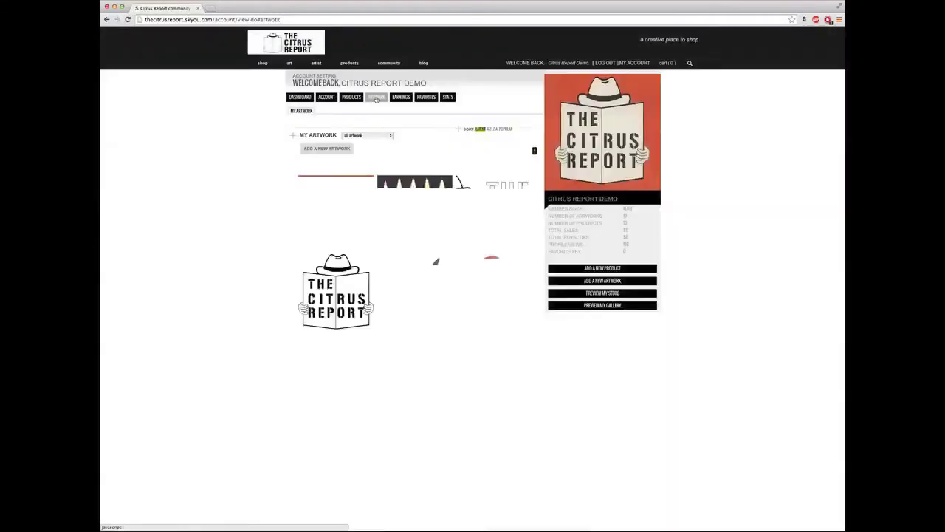
Upload Five_bullets.jpg as a new artwork and finish with Done.
left_click(335, 151)
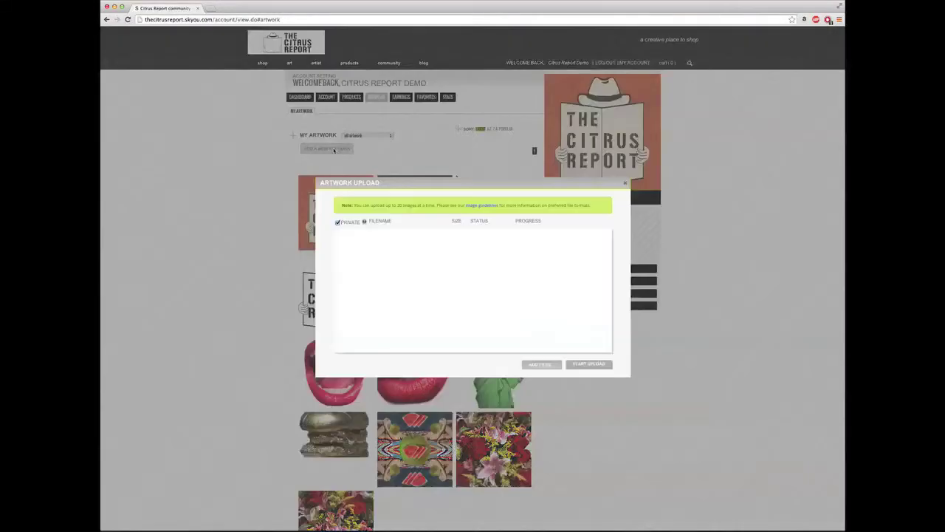
left_click(540, 364)
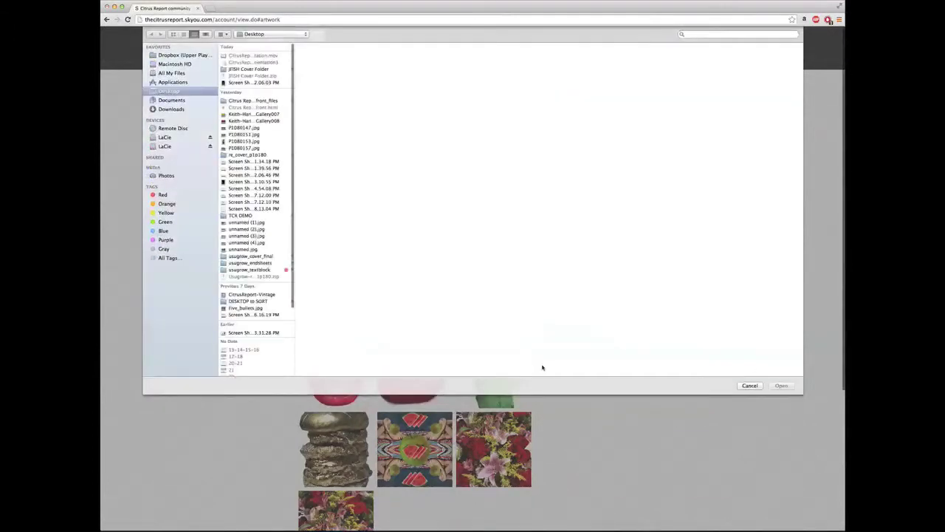
left_click(248, 308)
left_click(780, 385)
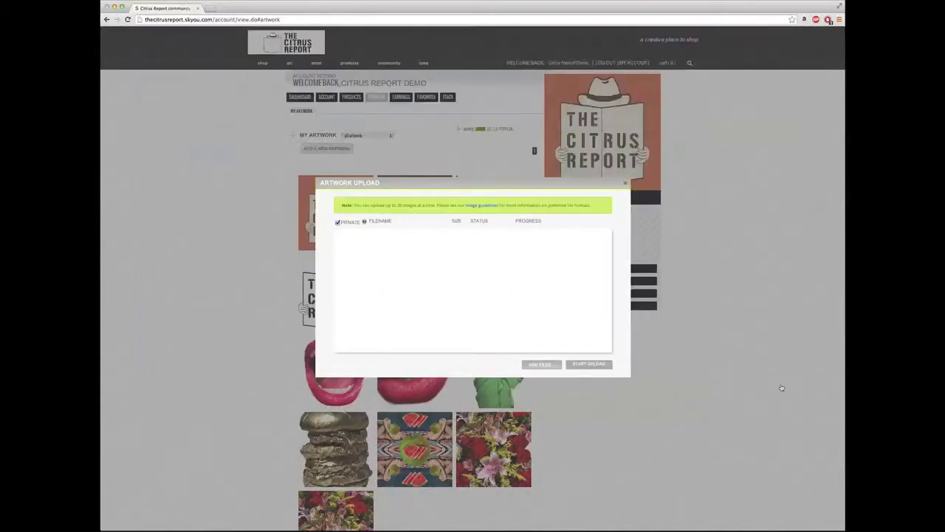
left_click(589, 364)
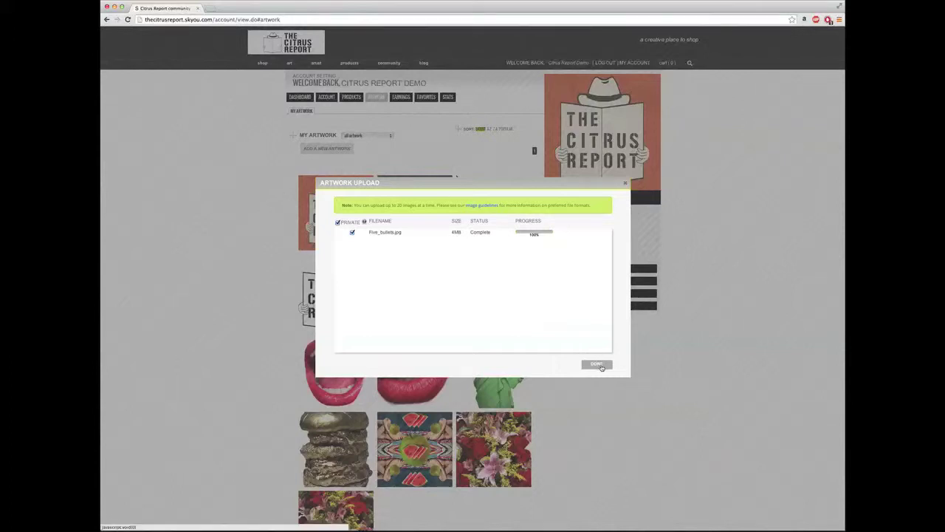
left_click(600, 364)
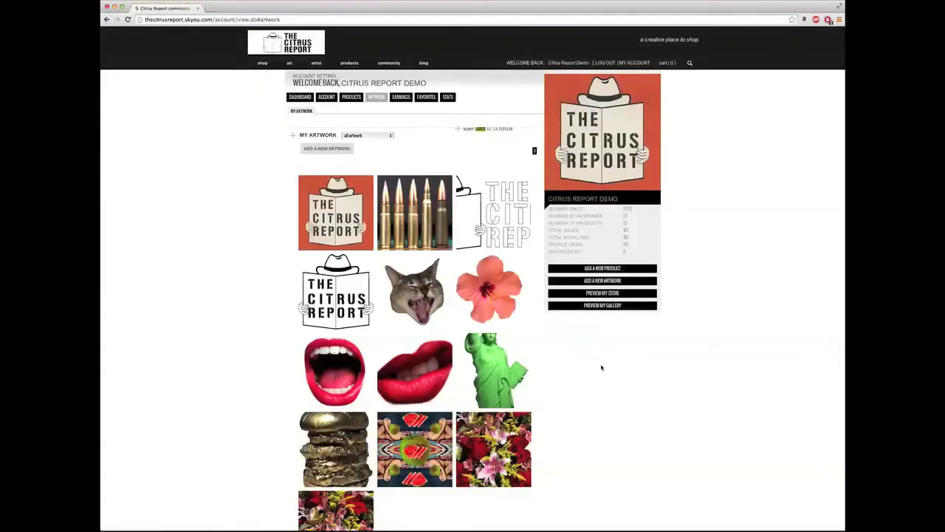
Create a new blank Men's T-shirt product from the Products tab.
left_click(351, 97)
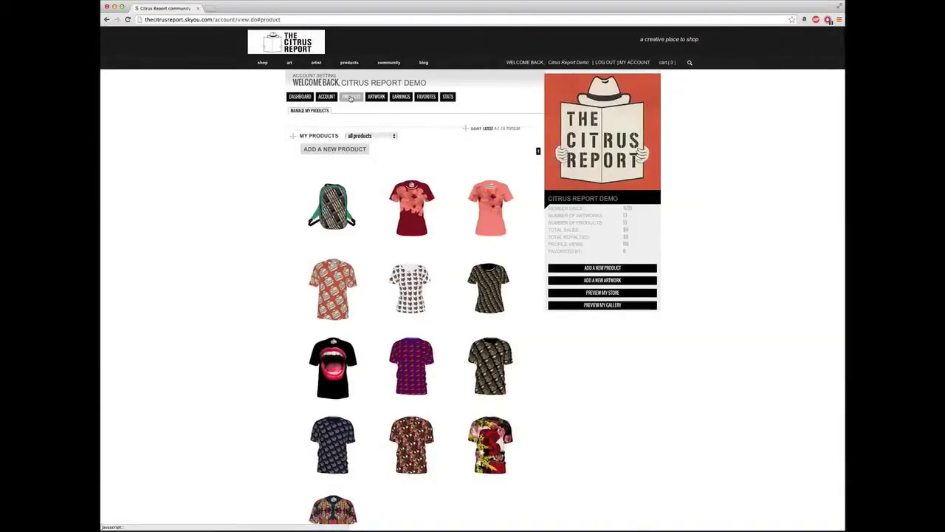
left_click(344, 151)
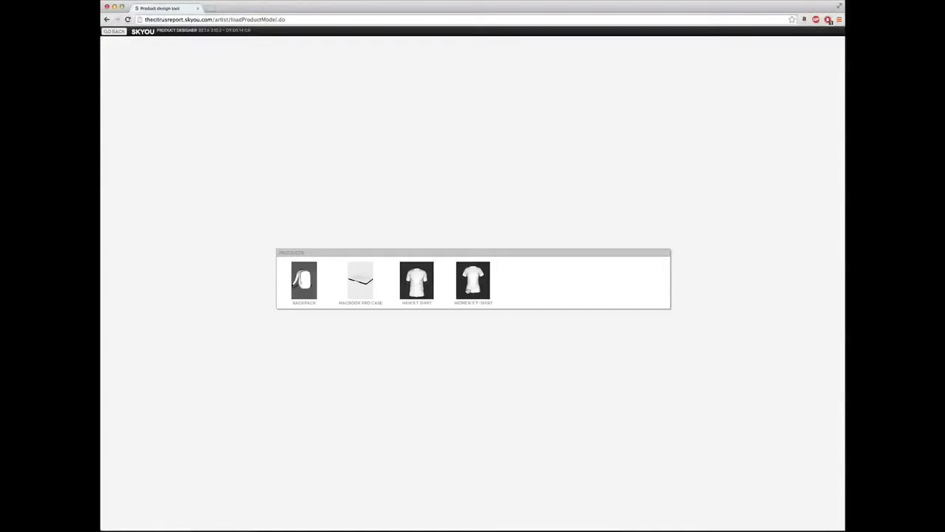
left_click(416, 279)
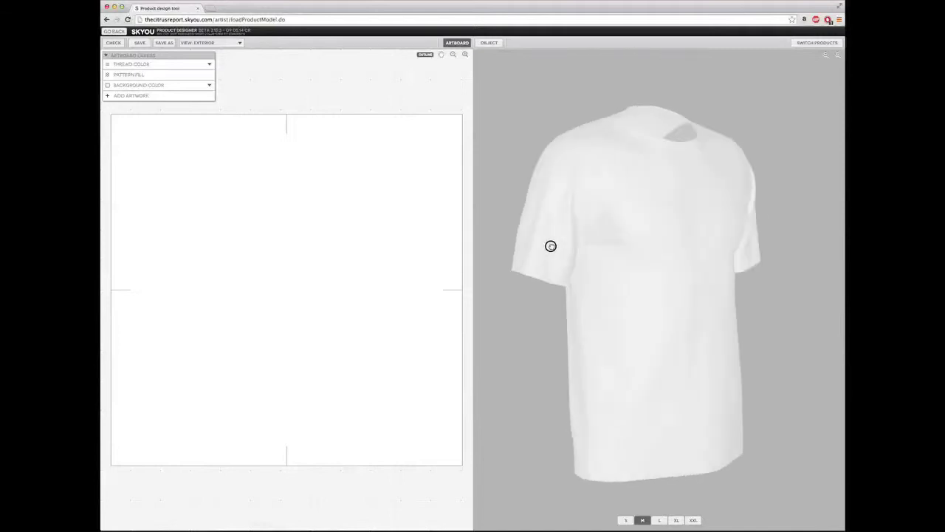
left_click(131, 96)
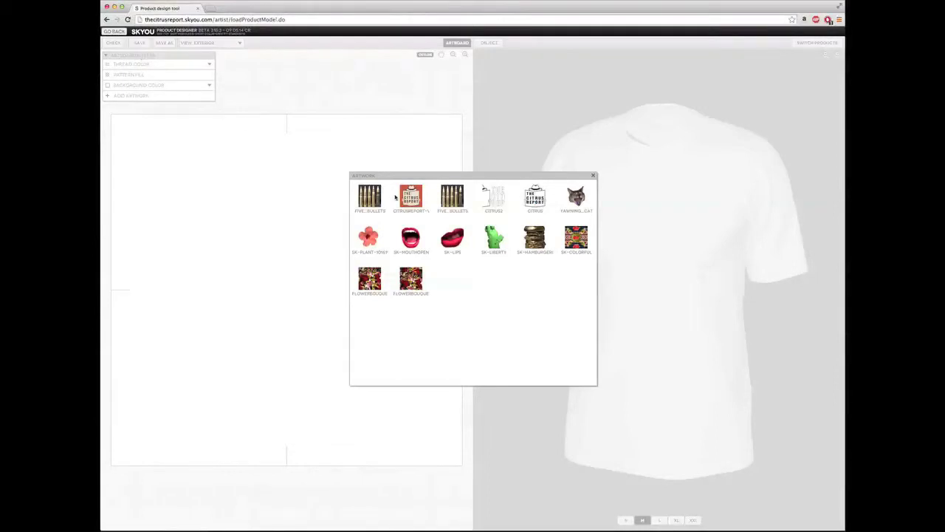
Add the CITRUSREPORT-VINTAGE logo, drag it onto the shirt front and enlarge it.
left_click(411, 197)
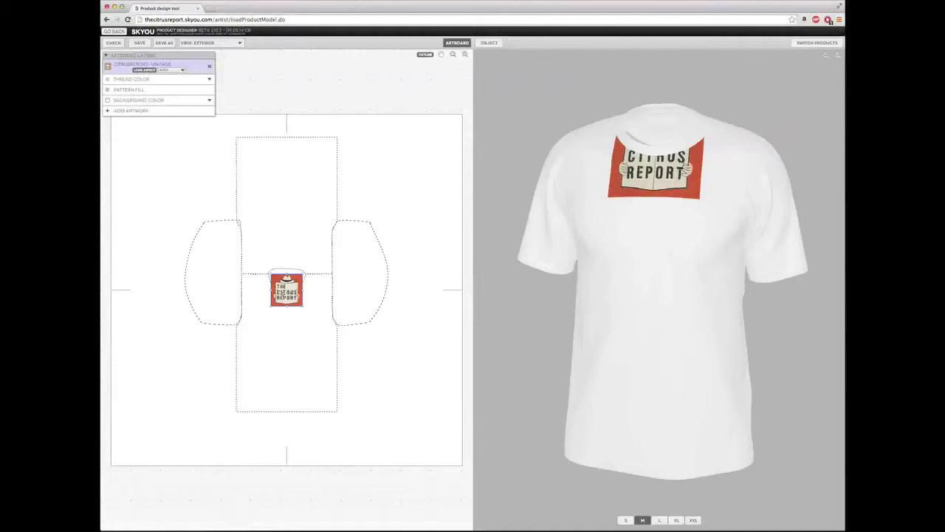
left_click_drag(282, 292, 287, 323)
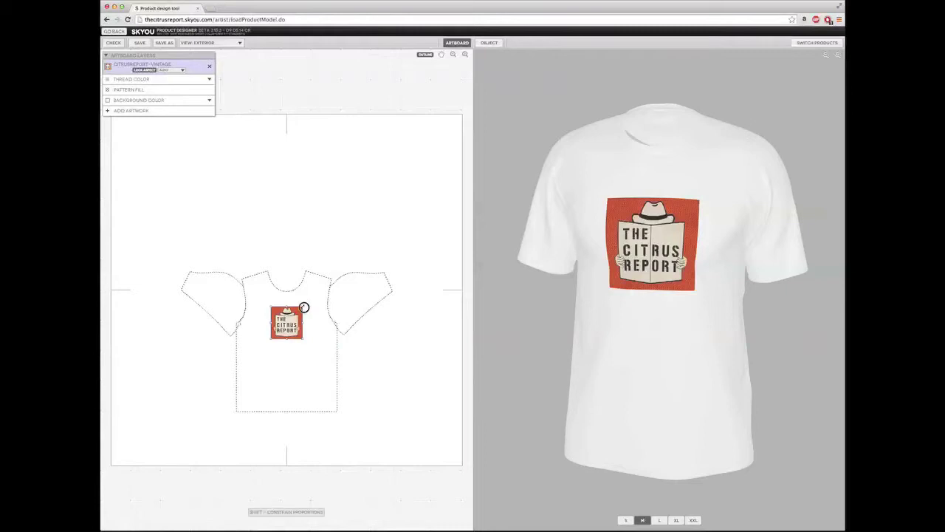
left_click_drag(303, 307, 374, 252)
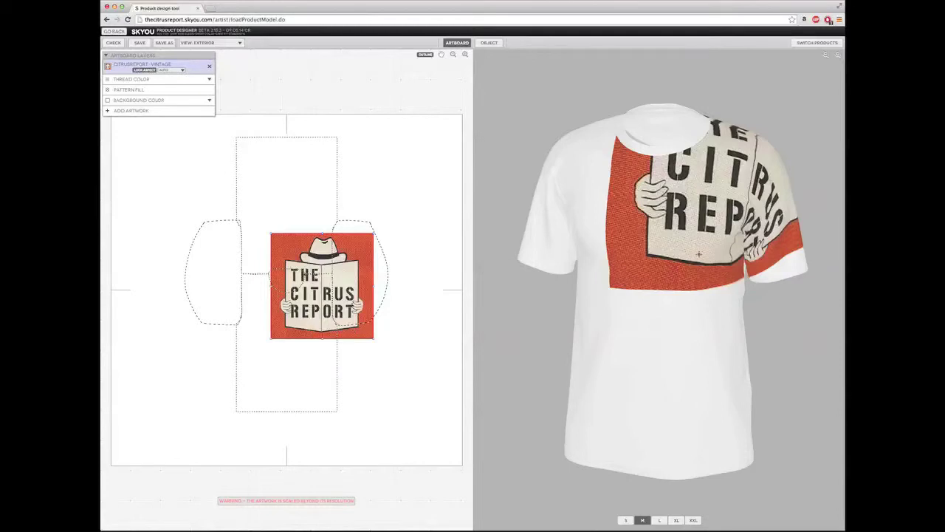
Shrink the logo within its resolution limit and move it toward the side seam.
left_click_drag(699, 254, 564, 255)
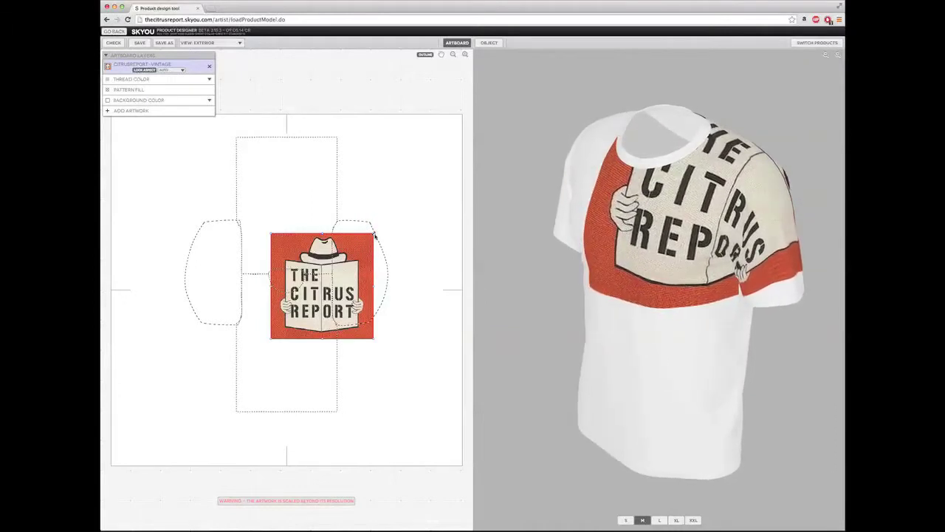
left_click_drag(375, 234, 287, 322)
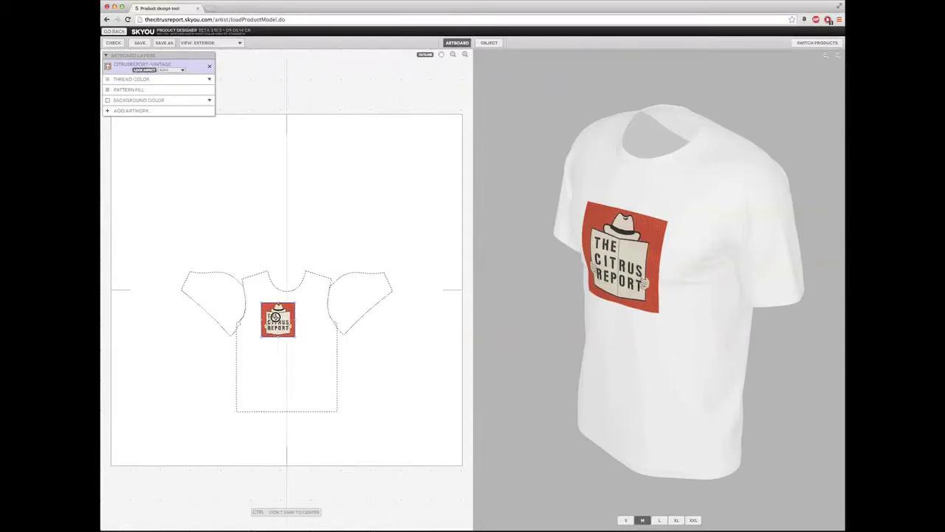
left_click_drag(275, 317, 344, 365)
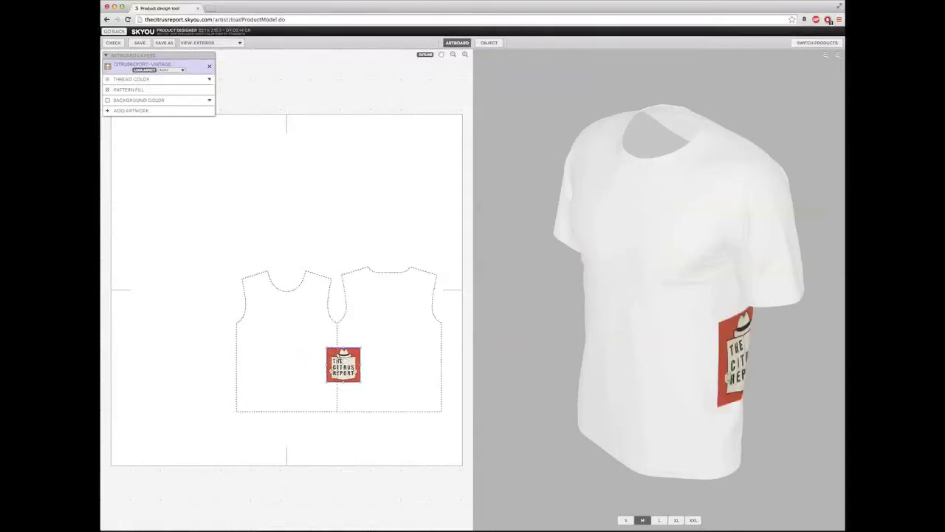
Test the logo across the side seam from several 3D angles, then park it off-garment top-right.
left_click_drag(660, 333, 460, 332)
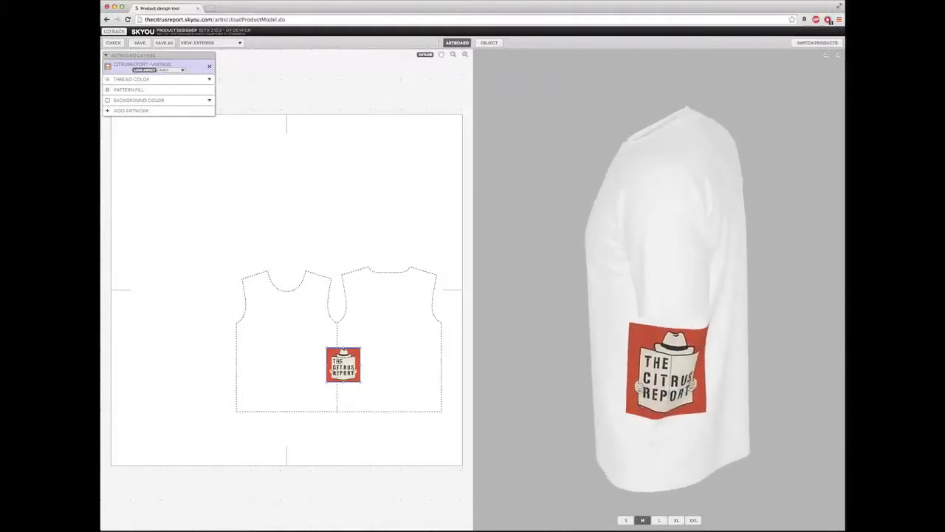
left_click_drag(341, 363, 334, 369)
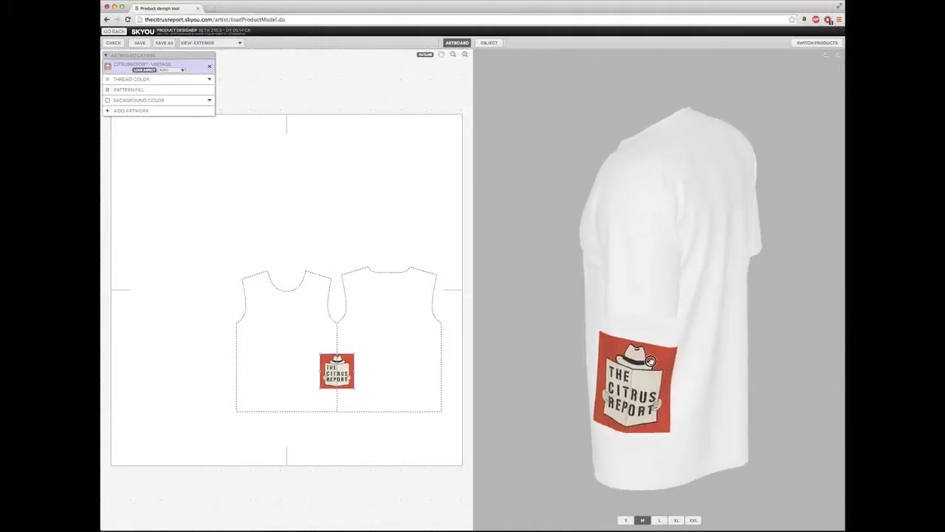
left_click_drag(626, 362, 726, 359)
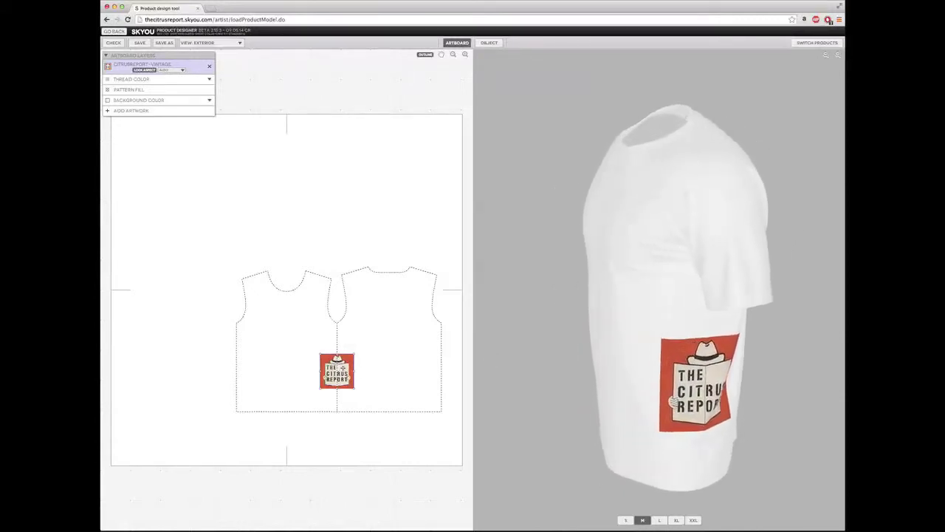
left_click_drag(341, 367, 239, 366)
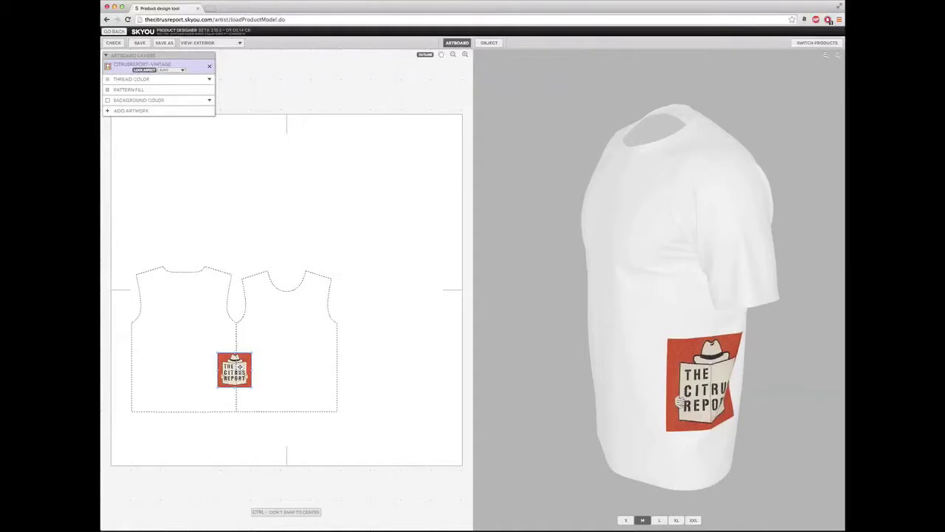
left_click_drag(568, 328, 814, 323)
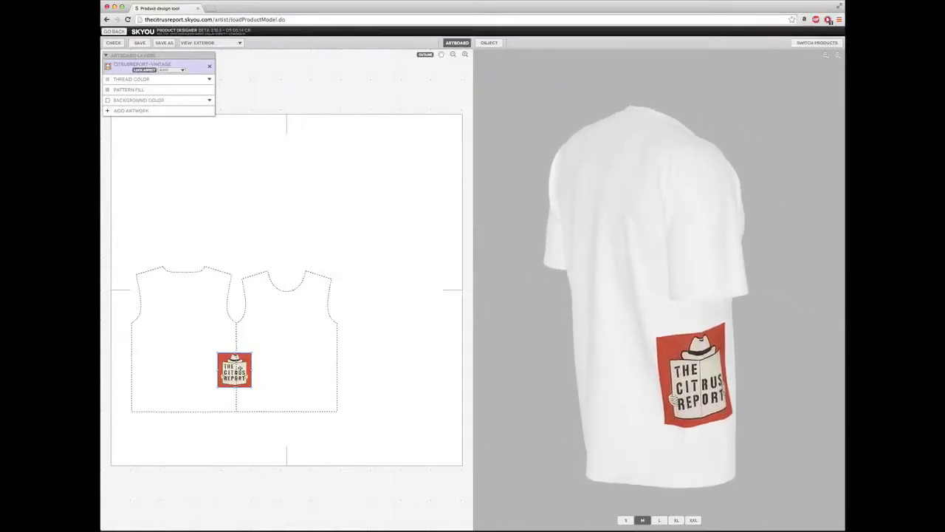
left_click_drag(238, 369, 412, 168)
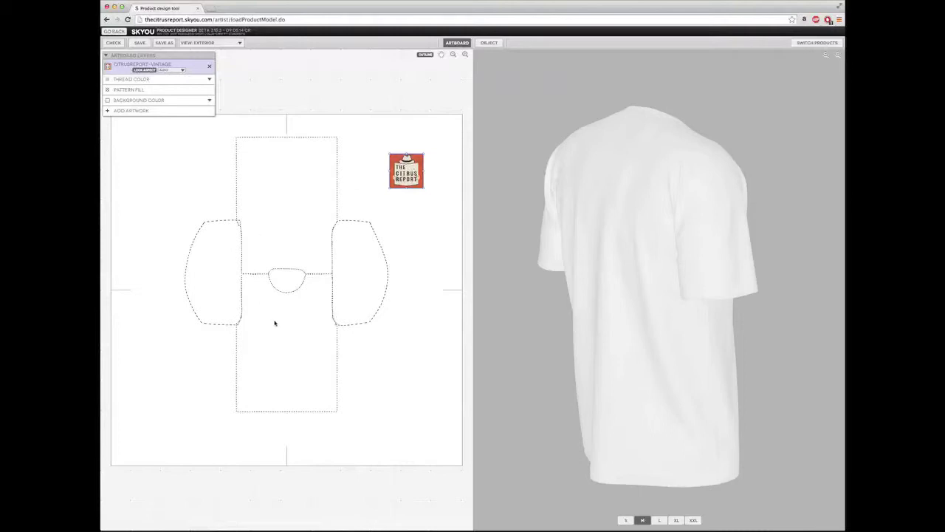
Centre the logo on the artboard and scale it down to a small chest print.
left_click_drag(406, 175, 165, 146)
left_click_drag(285, 187, 320, 266)
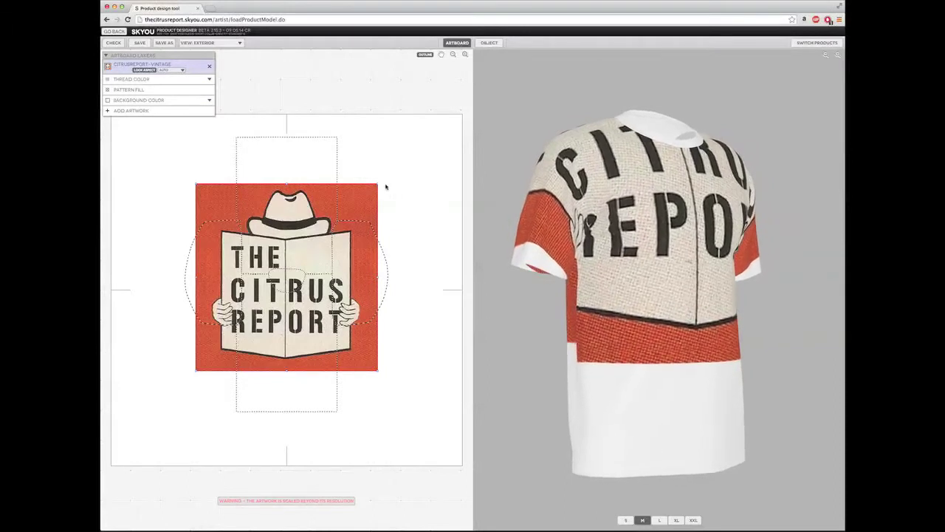
left_click_drag(378, 183, 282, 319)
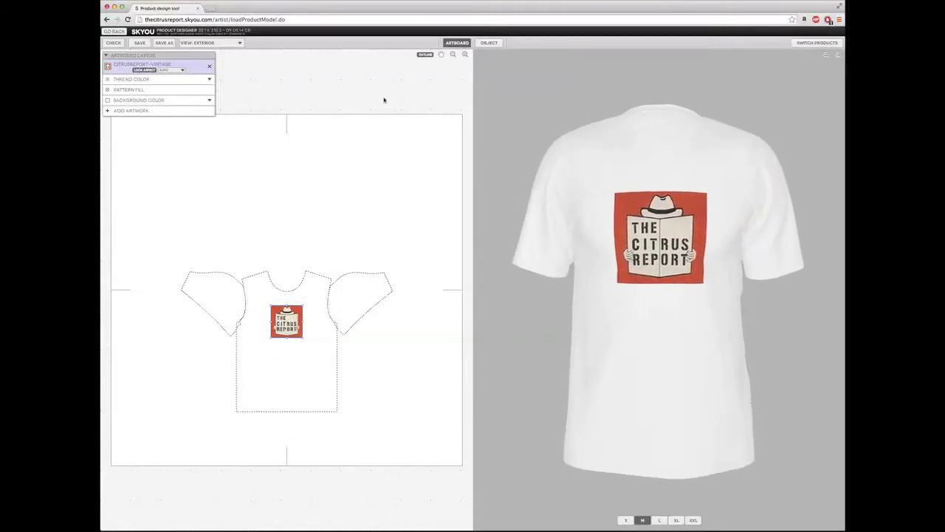
mouse_move(174, 57)
left_mouse_down()
mouse_move(192, 59)
mouse_move(181, 58)
left_mouse_up()
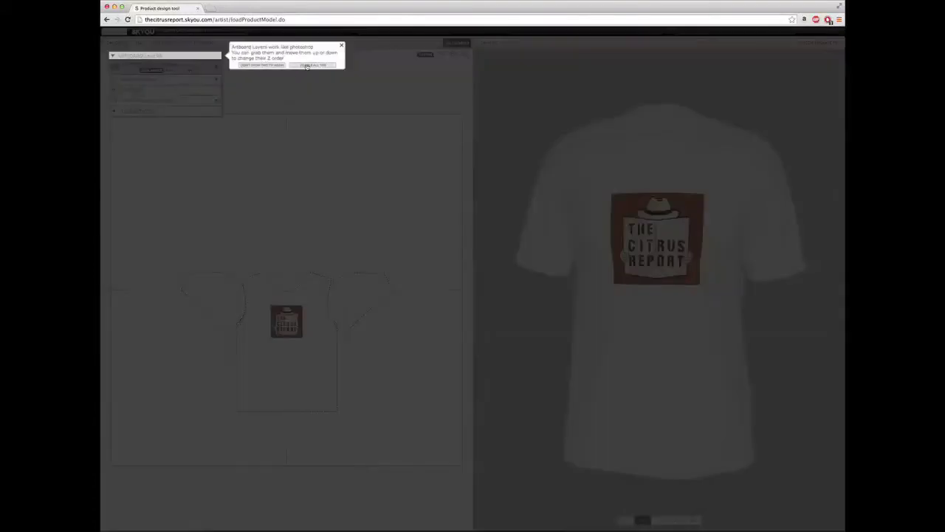
left_click(289, 66)
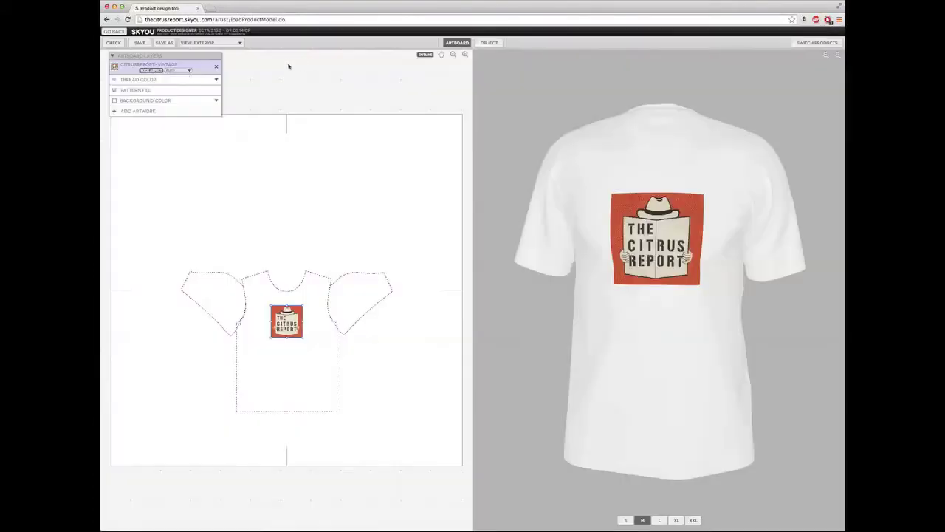
Pattern-fill the tee with CITRUSREPORT-VINTAGE, resize the tiles and rotate them diagonally.
left_click(144, 91)
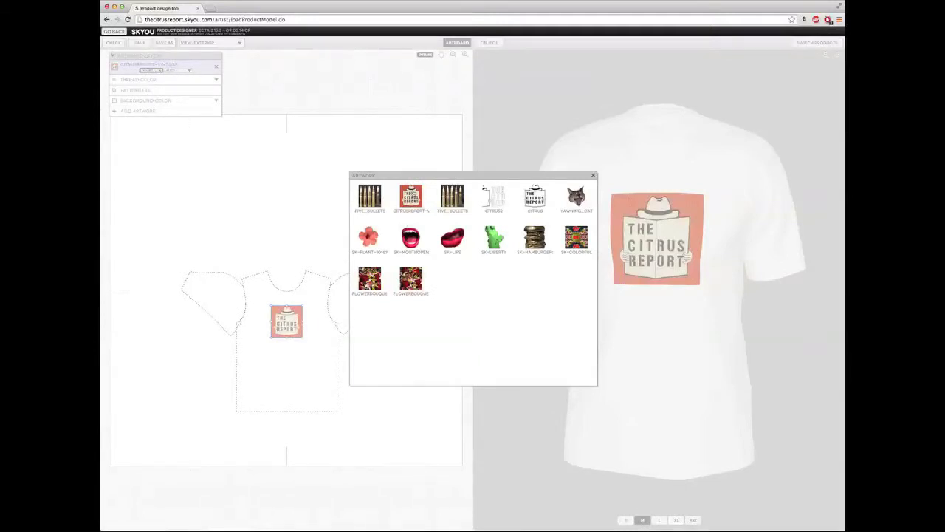
left_click(412, 193)
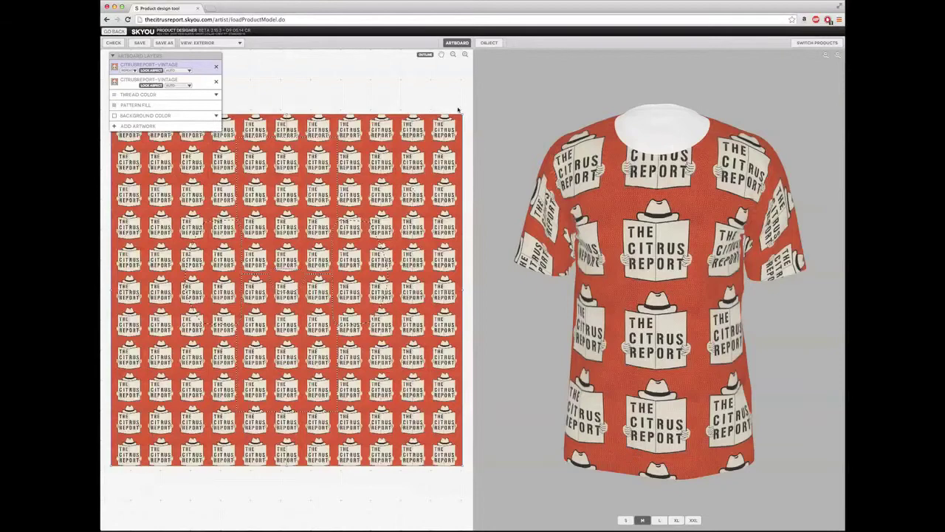
left_click_drag(462, 114, 533, 62)
left_click_drag(493, 91, 293, 74)
left_click_drag(397, 89, 397, 89)
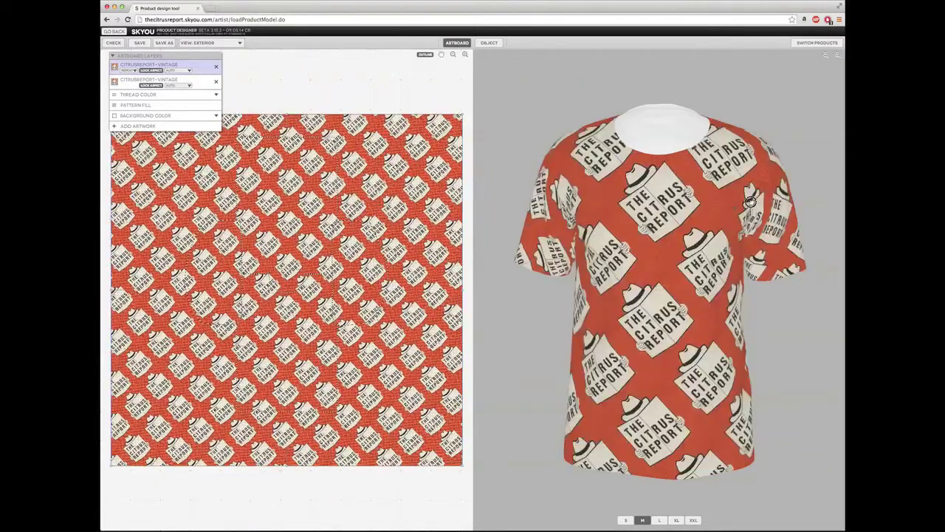
left_click_drag(755, 203, 502, 202)
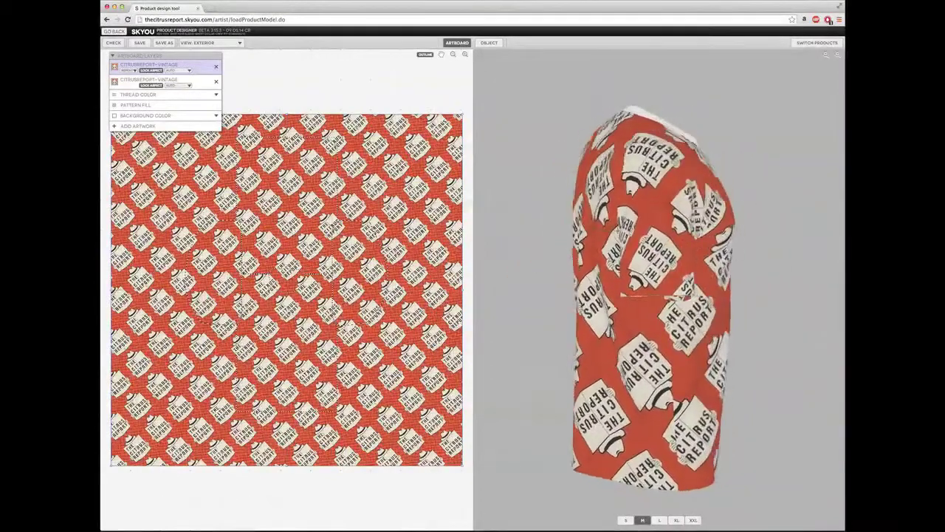
left_click_drag(743, 197, 640, 204)
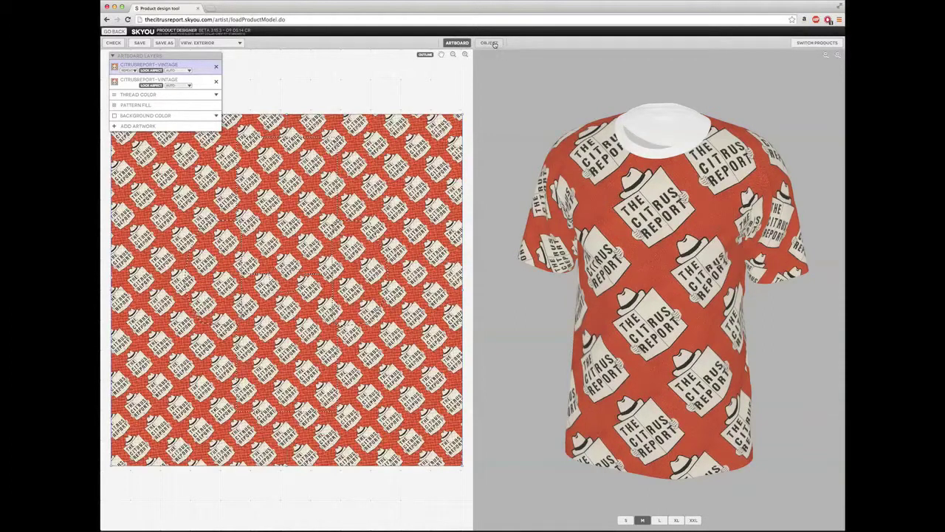
Switch to Object mode and select only the collar piece in the Selection diagram.
left_click(491, 43)
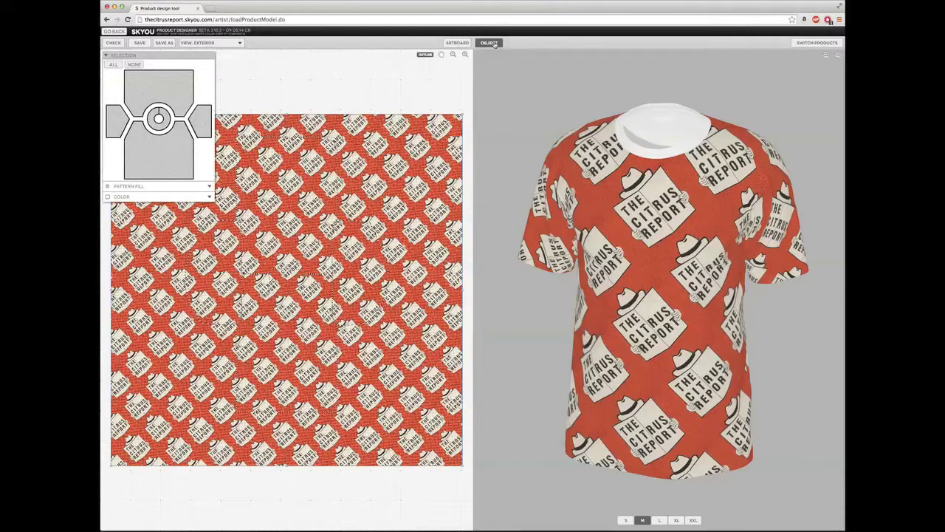
left_click_drag(198, 55, 226, 53)
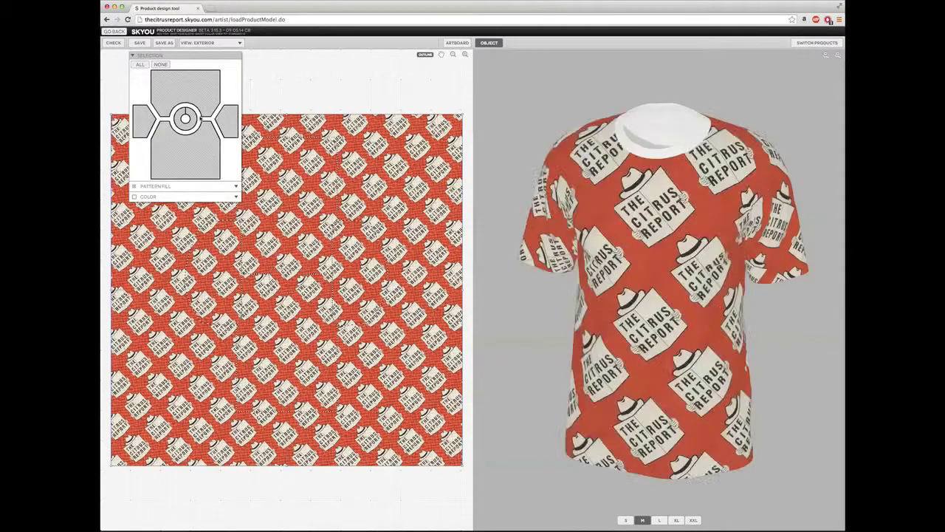
left_click(193, 125)
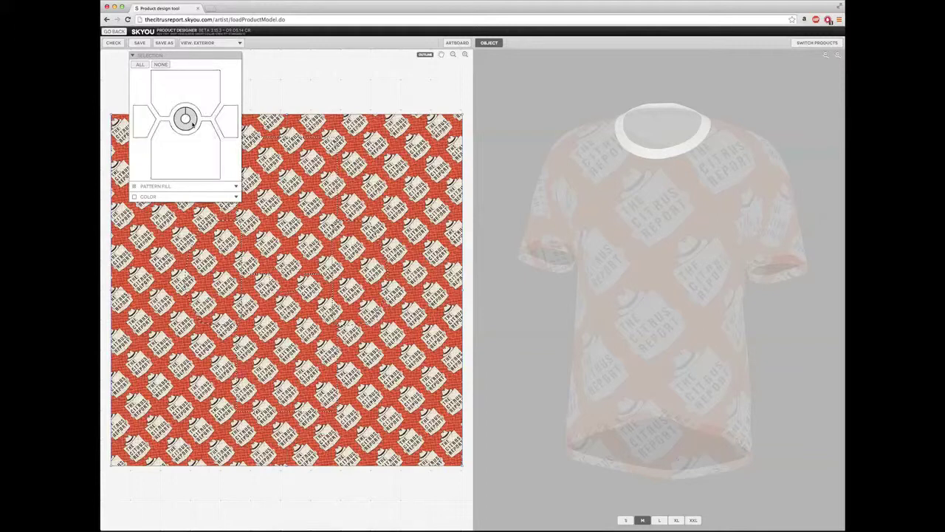
Try brighter, pink and sampled pattern-red colours on the collar, then reset it to white.
left_click(203, 196)
left_click(294, 69)
left_click(271, 69)
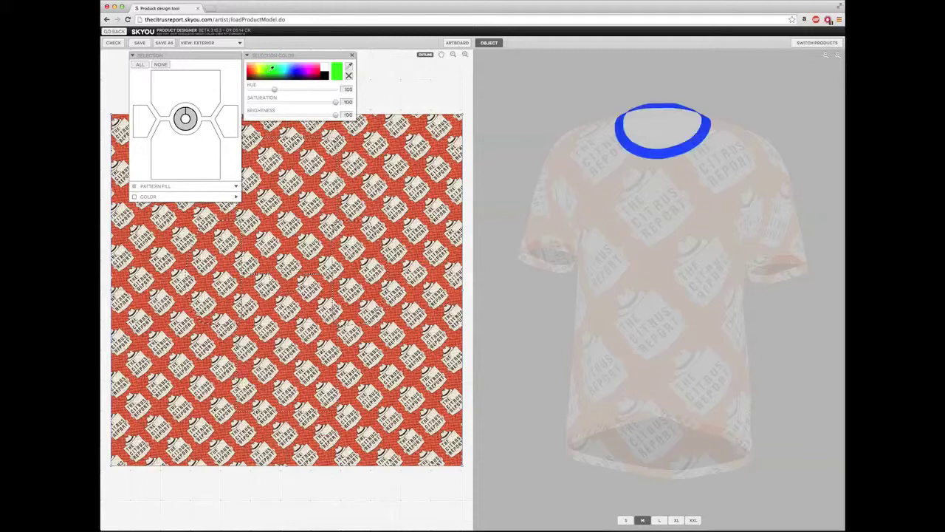
left_click(319, 68)
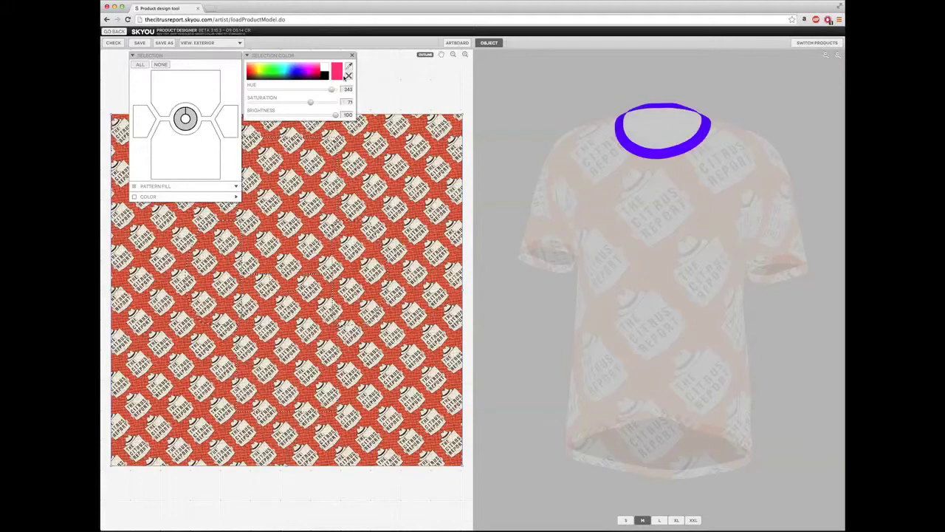
left_click(348, 77)
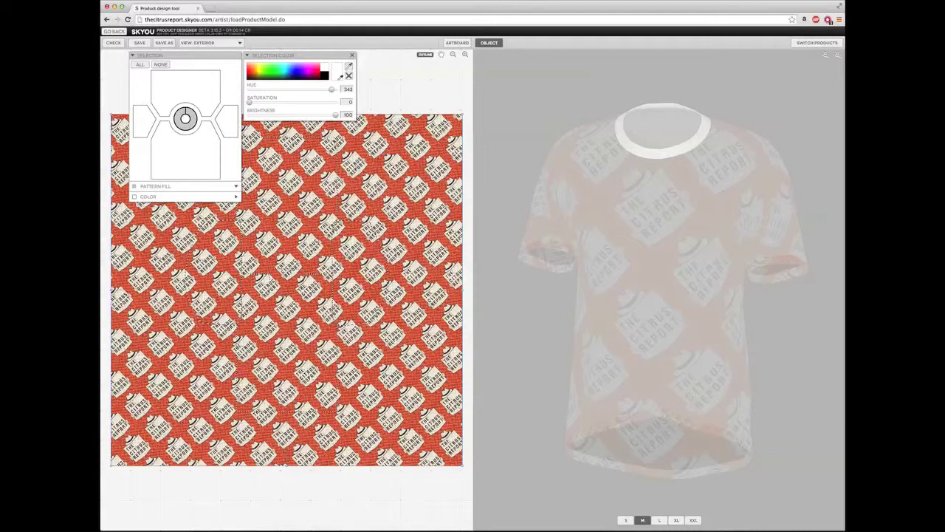
left_click(289, 161)
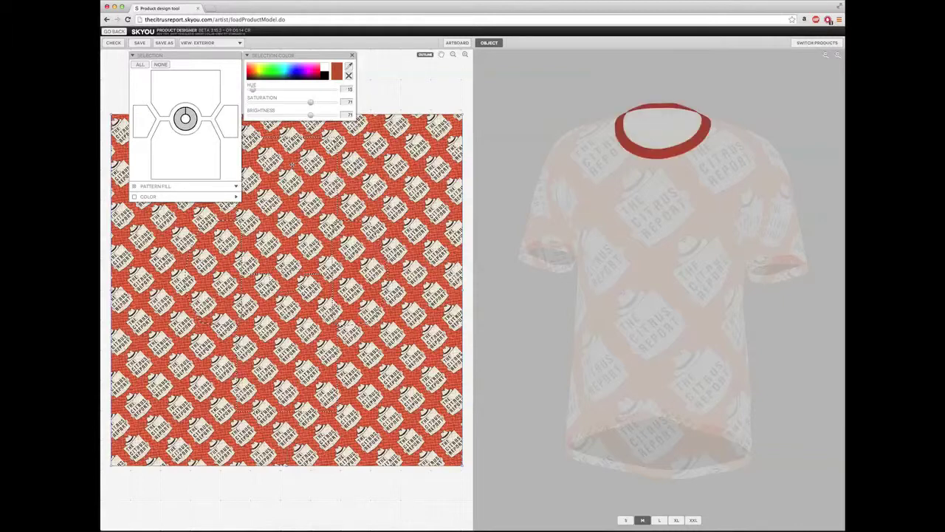
left_click(348, 76)
left_click(348, 77)
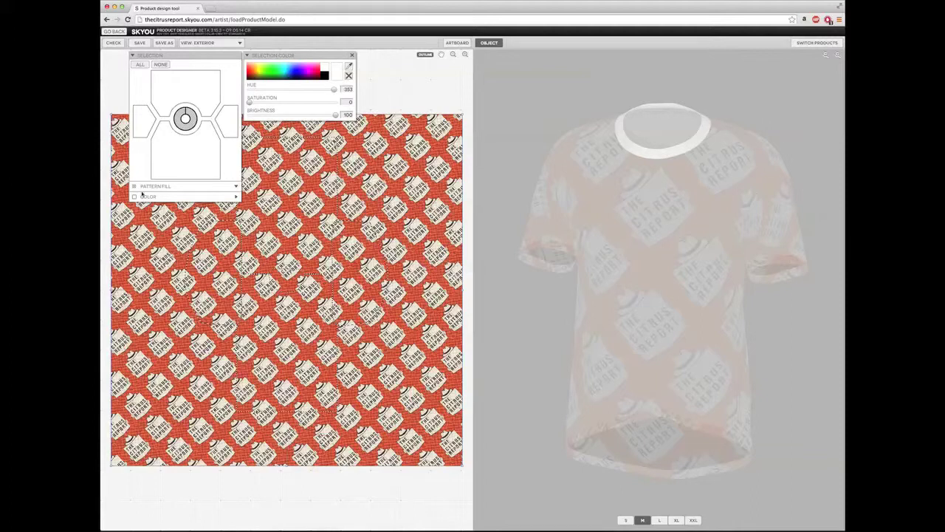
Fill the collar with the CITRUSREPORT-VINTAGE pattern and reduce its pattern scale.
left_click(161, 186)
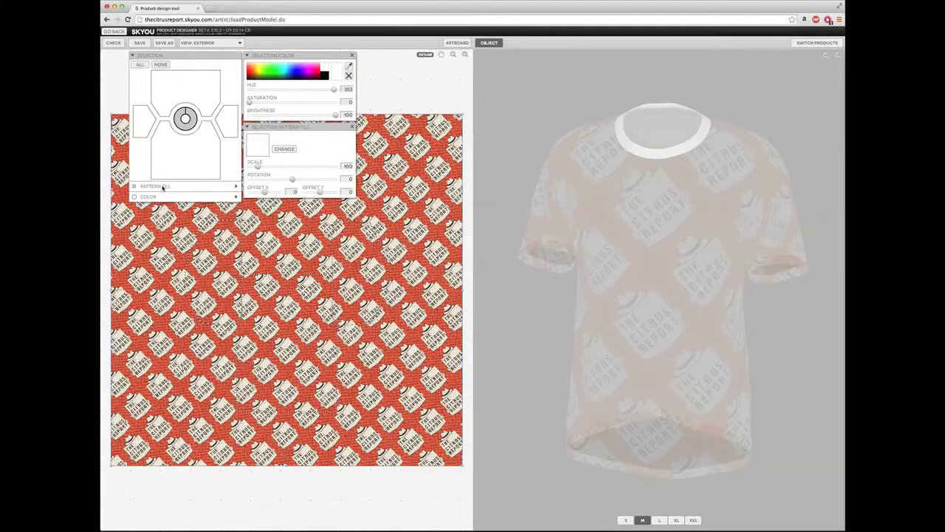
left_click(286, 149)
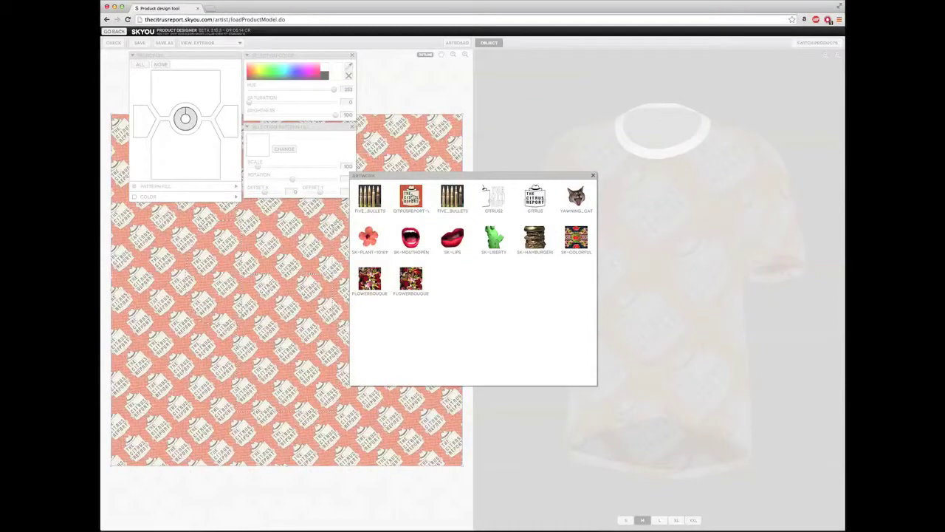
left_click(411, 196)
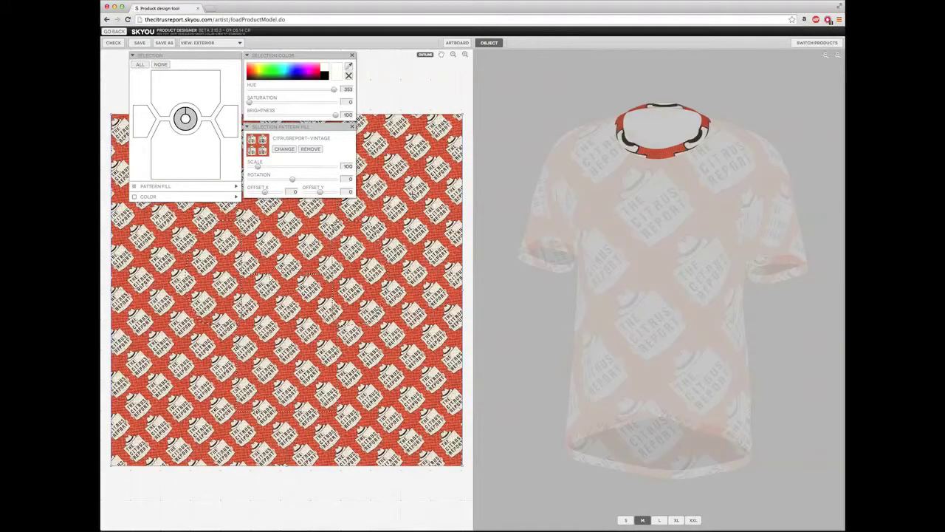
left_click_drag(604, 164, 601, 194)
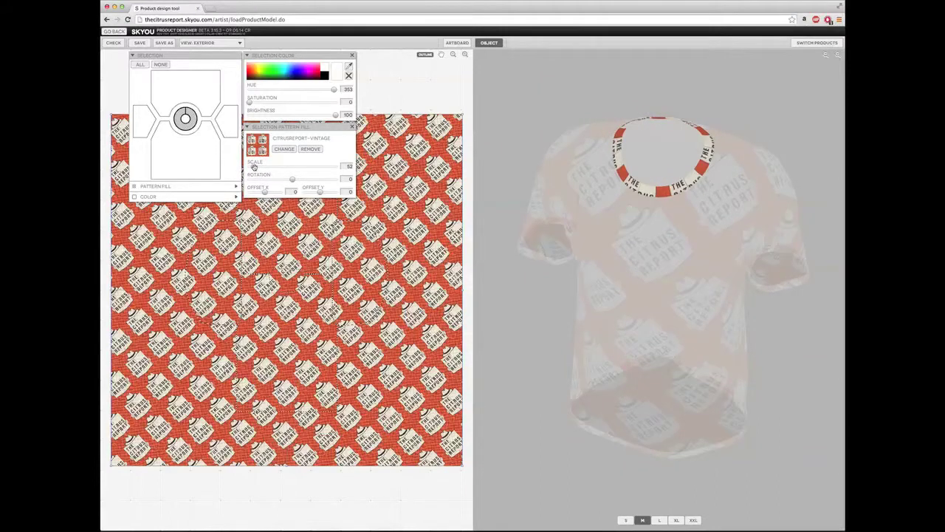
mouse_move(254, 167)
left_mouse_down()
mouse_move(288, 180)
mouse_move(257, 180)
left_mouse_up()
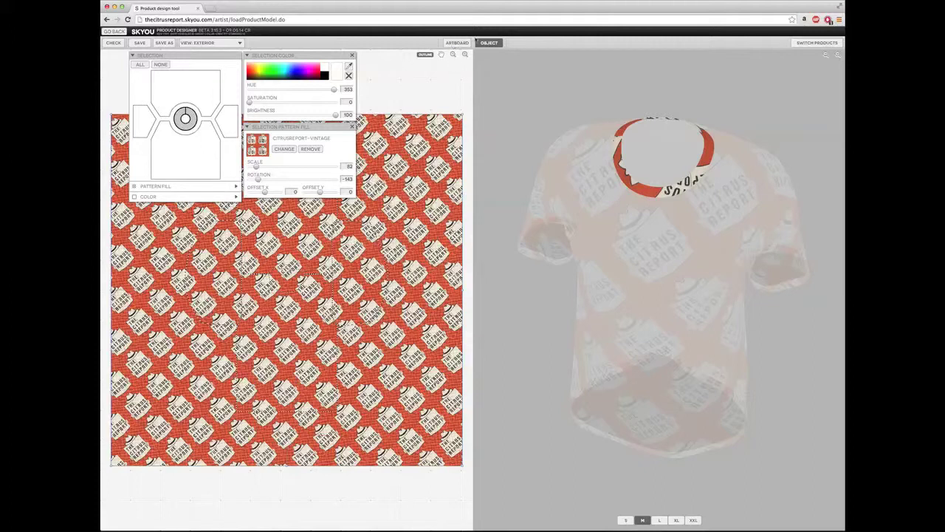
Back on the artboard layers, turn the shirt to a front view and nudge the pattern slightly down.
left_click(464, 43)
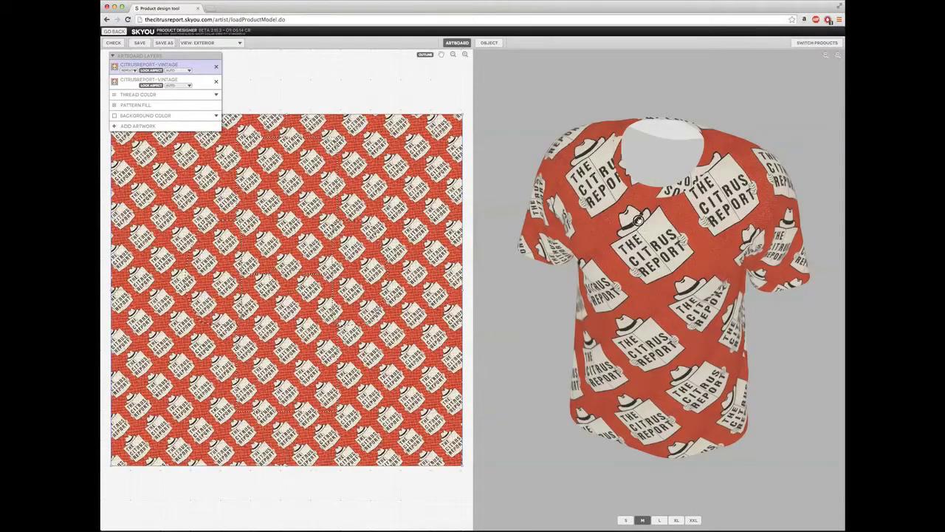
left_click_drag(638, 221, 658, 206)
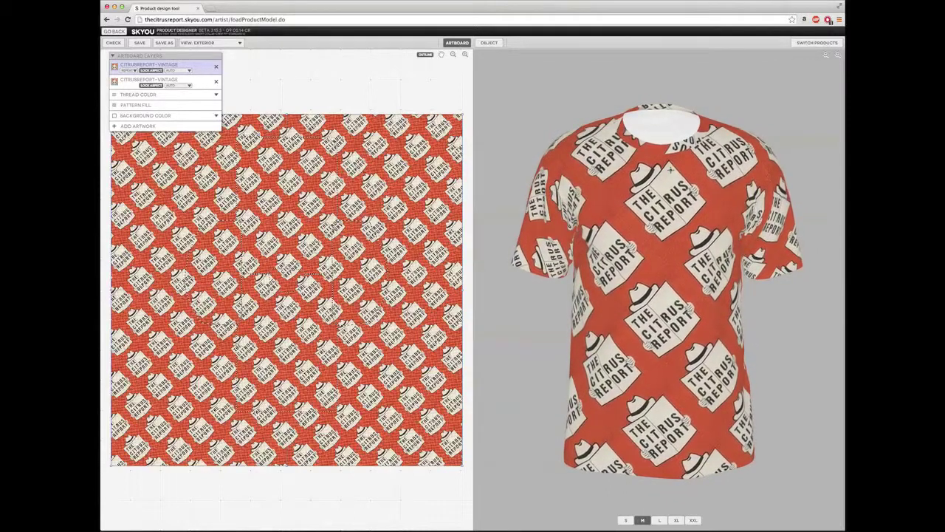
left_click_drag(671, 169, 670, 176)
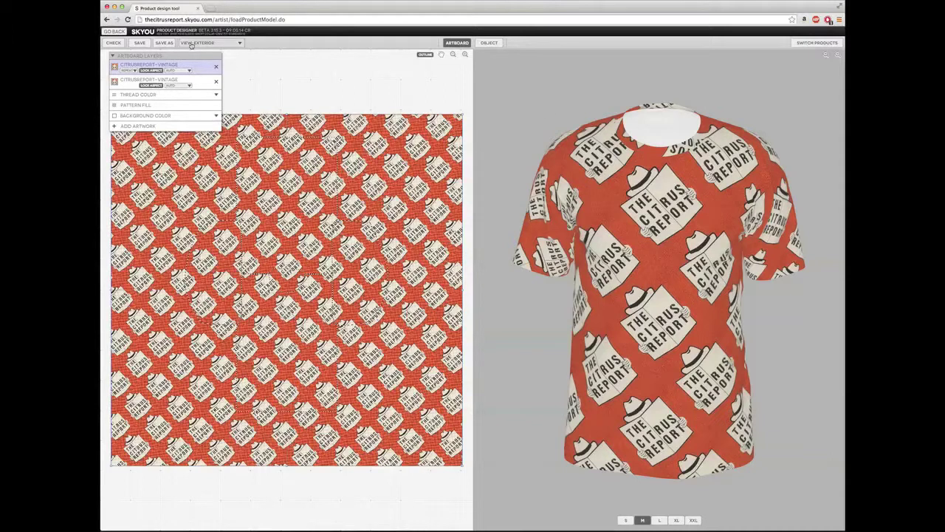
left_click(239, 45)
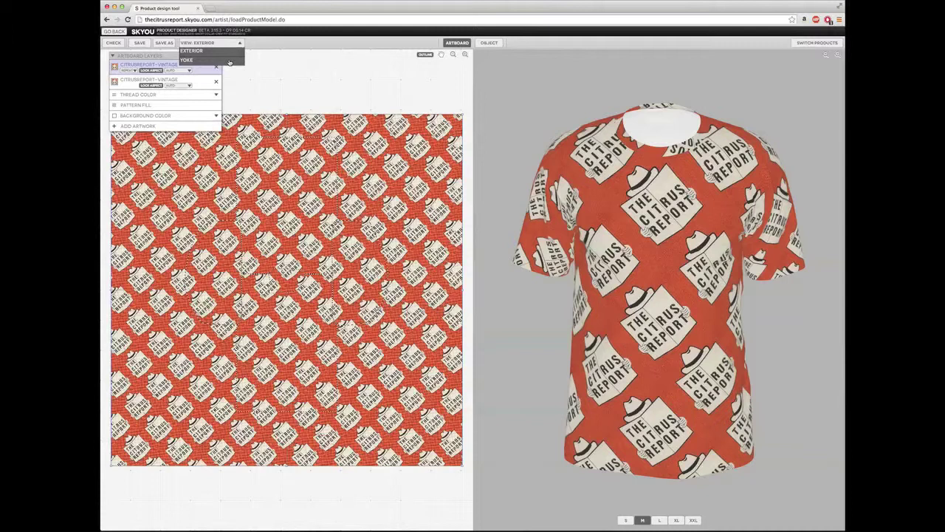
Switch the view to the Yoke piece and set its background colour to orange.
left_click(229, 62)
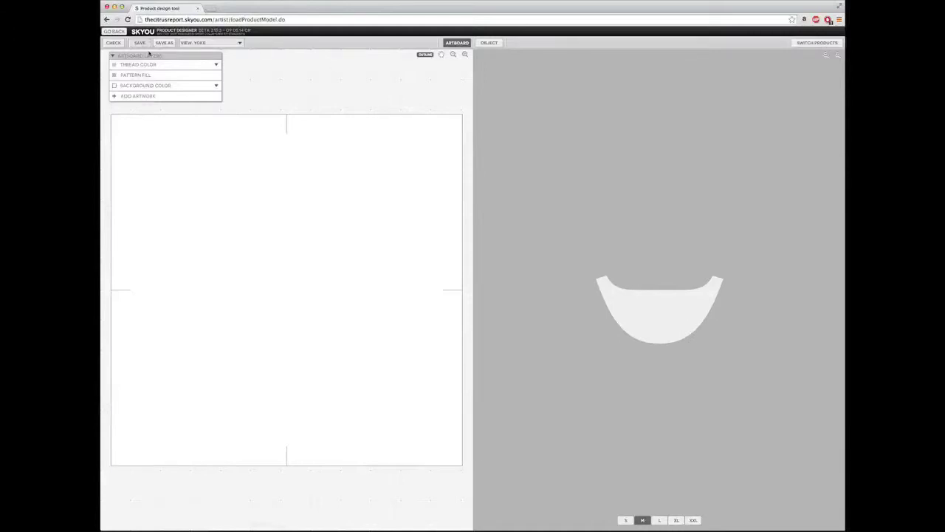
left_click(142, 84)
left_click(288, 76)
left_click(288, 76)
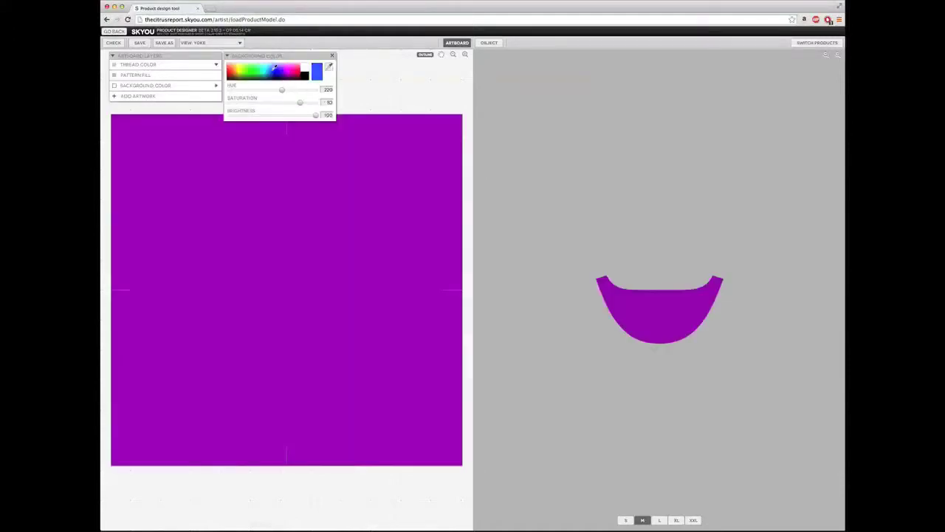
left_click(267, 66)
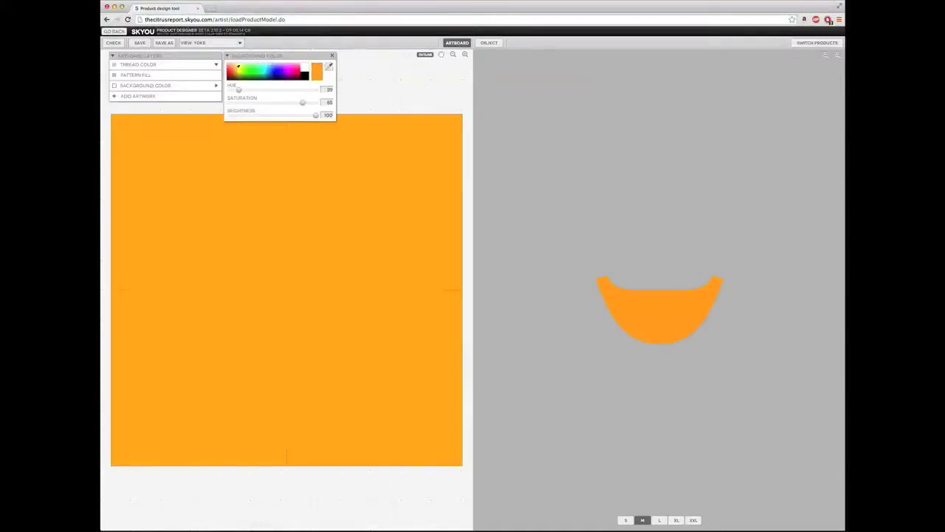
left_click(332, 56)
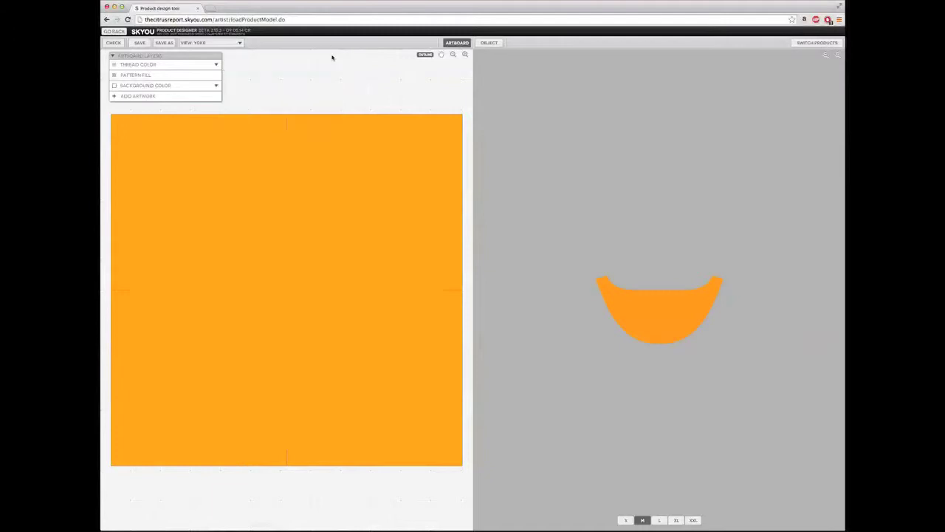
Fill the yoke with CITRUSREPORT-VINTAGE, shrinking the tiles and rotating them about 30°.
left_click(139, 75)
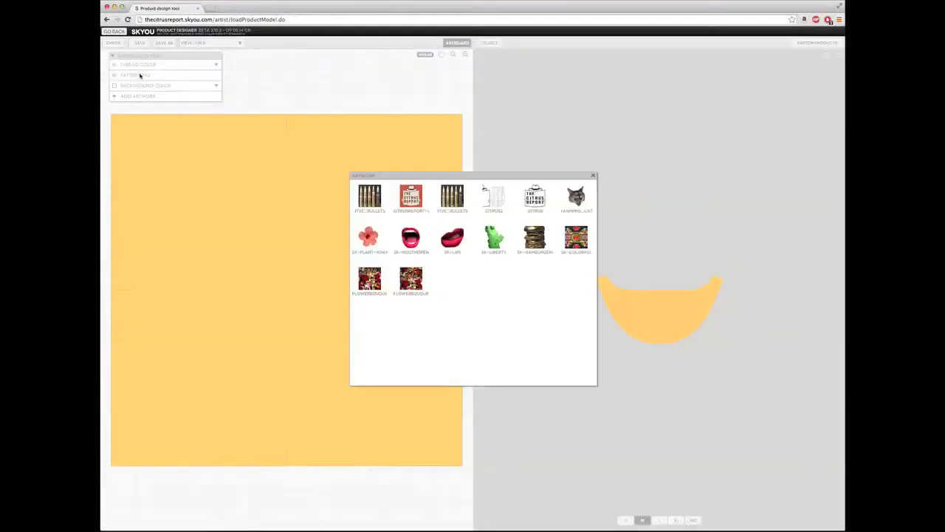
left_click(411, 197)
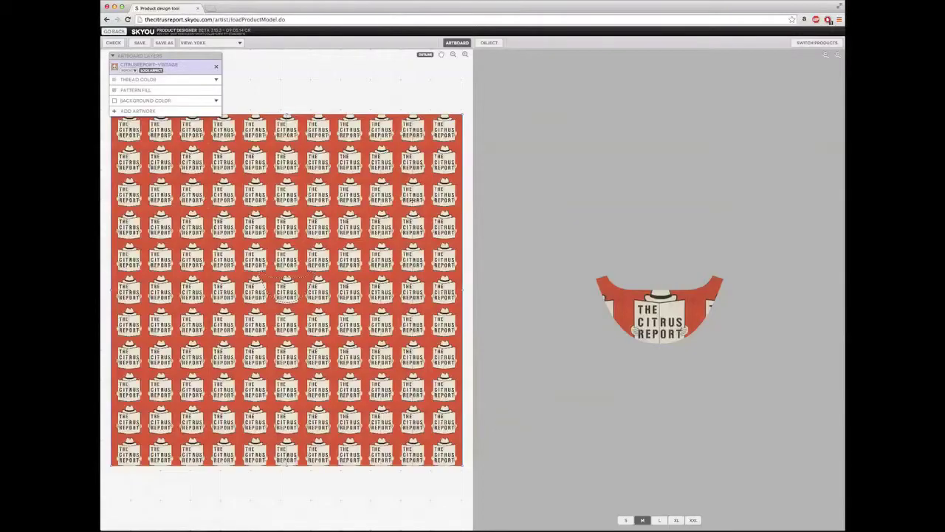
left_click_drag(460, 110, 390, 152)
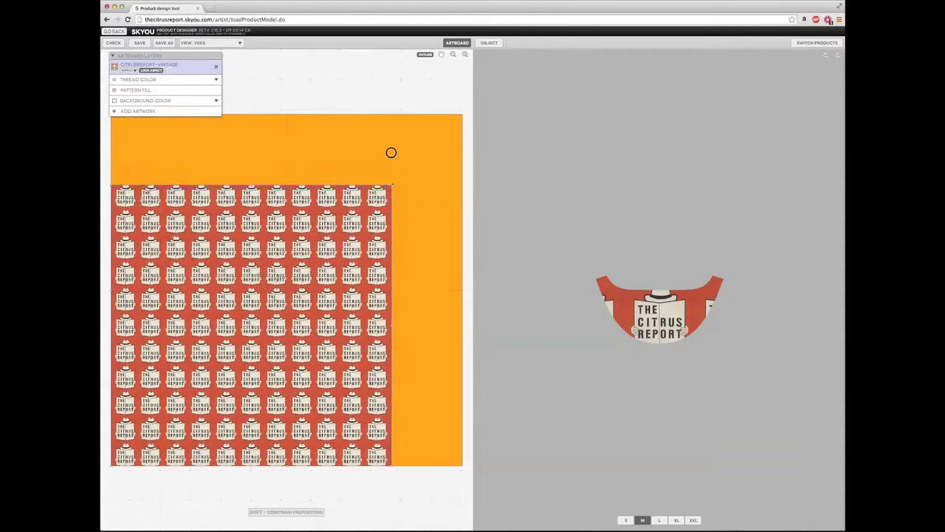
left_click_drag(465, 112, 370, 88)
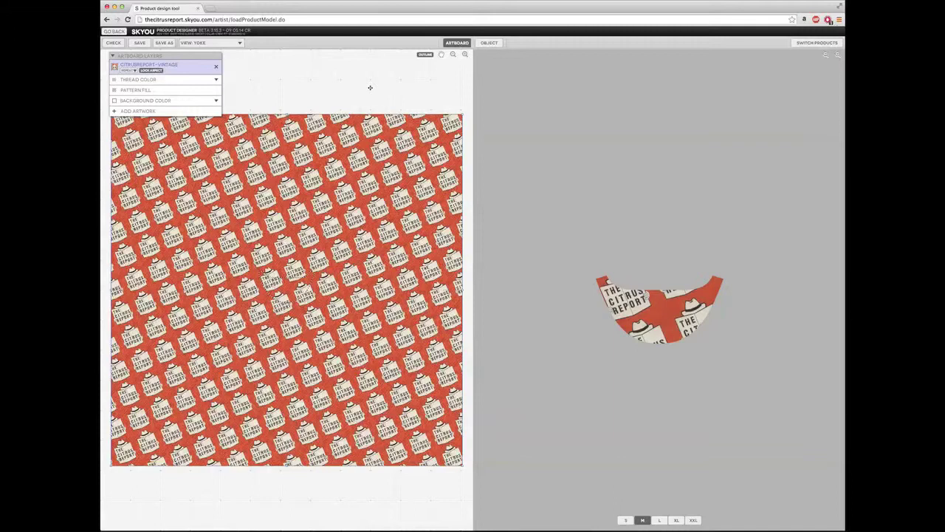
Add the CITRUS logo artwork and shrink it to a small logo centred on the yoke.
left_click(148, 111)
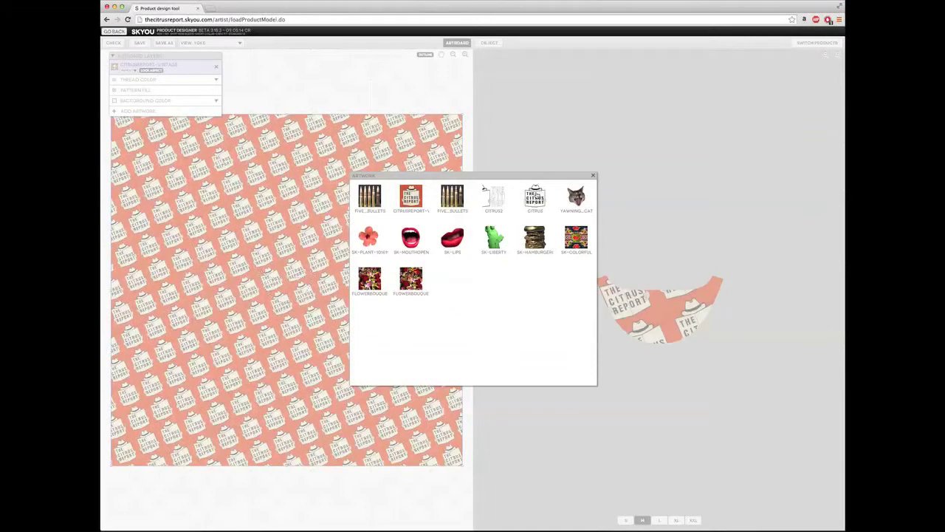
left_click(537, 198)
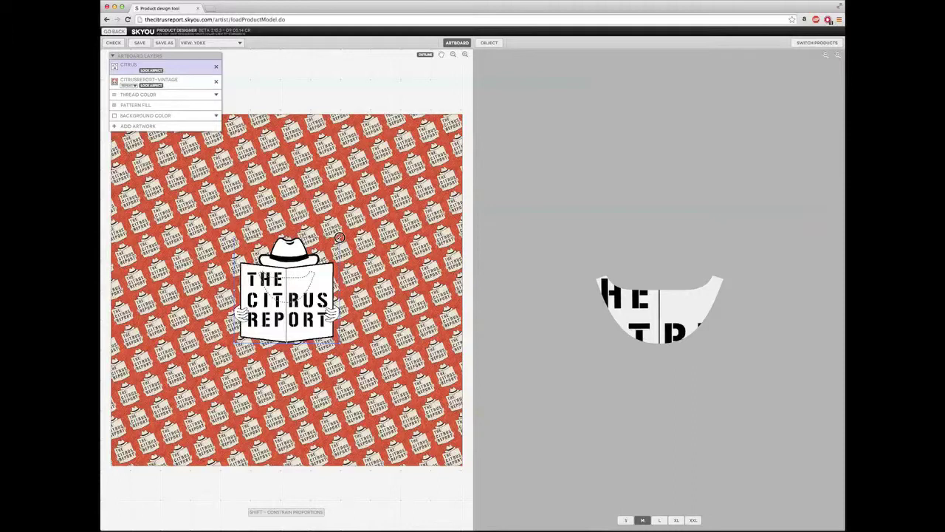
left_click_drag(339, 237, 286, 294)
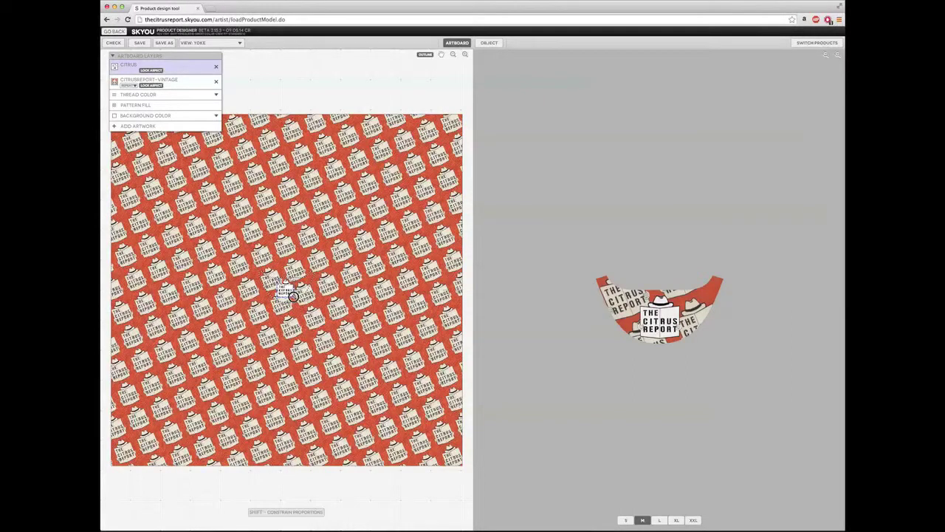
left_click_drag(293, 296, 287, 291)
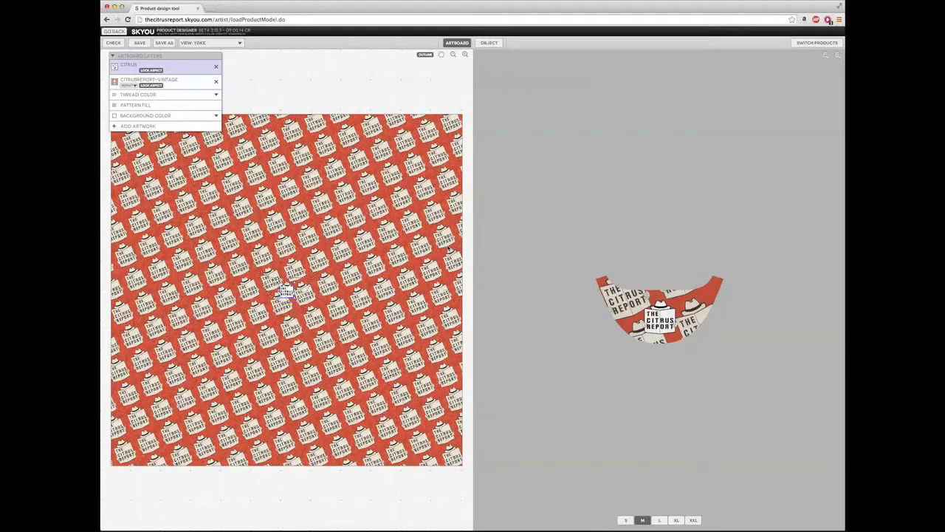
left_click_drag(288, 292, 287, 291)
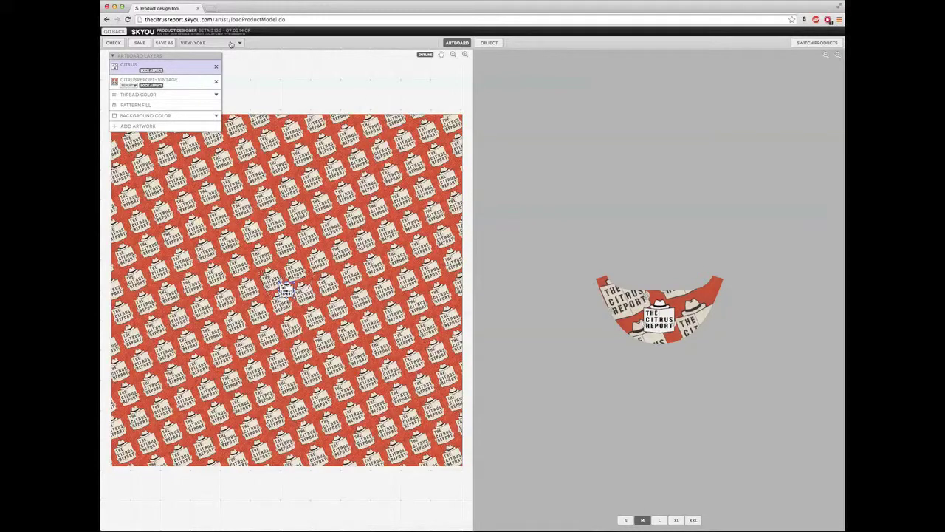
Return to the Exterior view, preview size XL, and rotate the shirt to a three-quarter view.
left_click(231, 44)
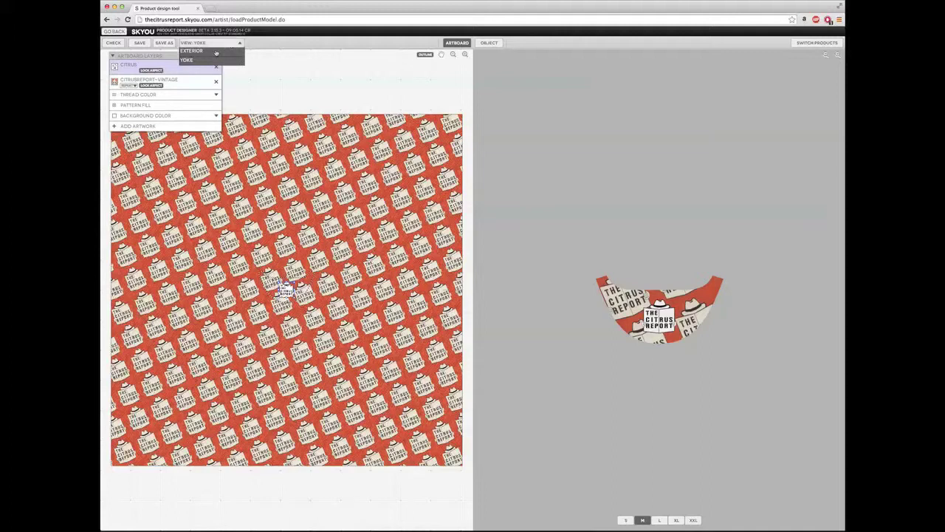
left_click(207, 50)
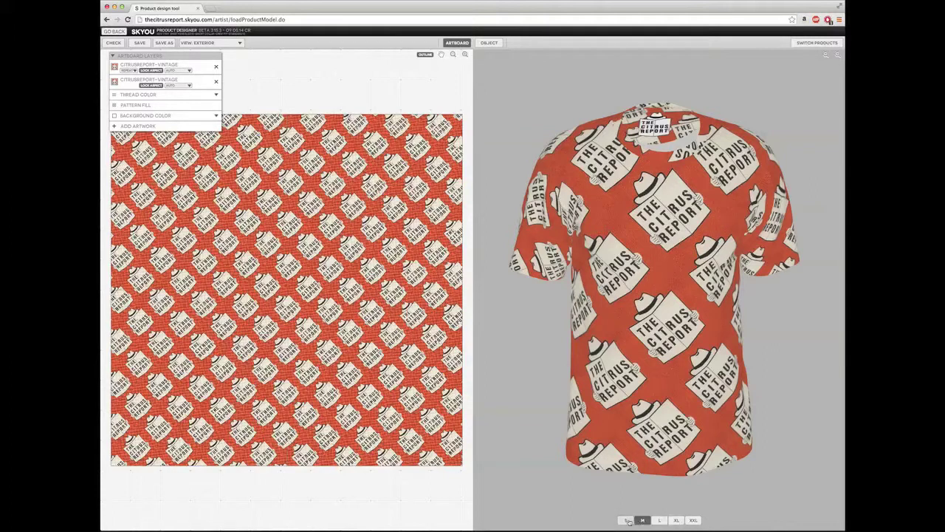
left_click(677, 521)
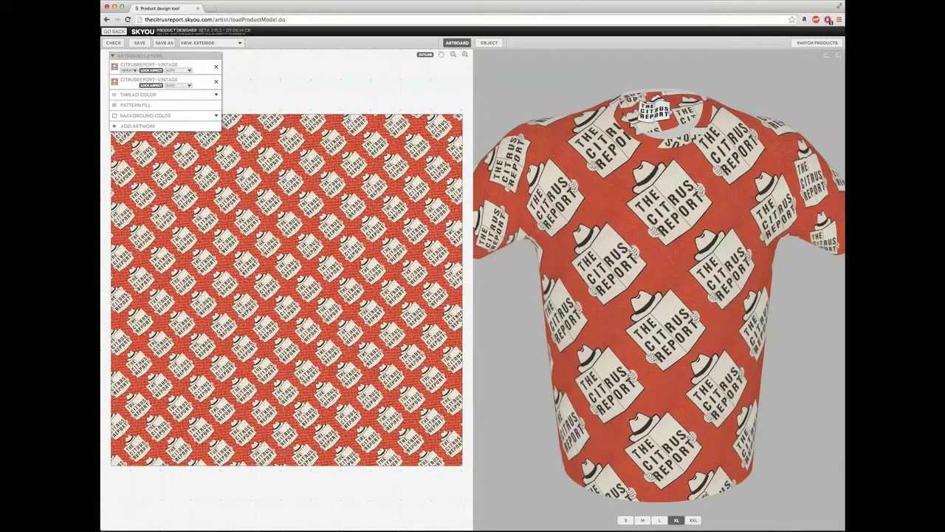
left_click_drag(706, 493, 490, 412)
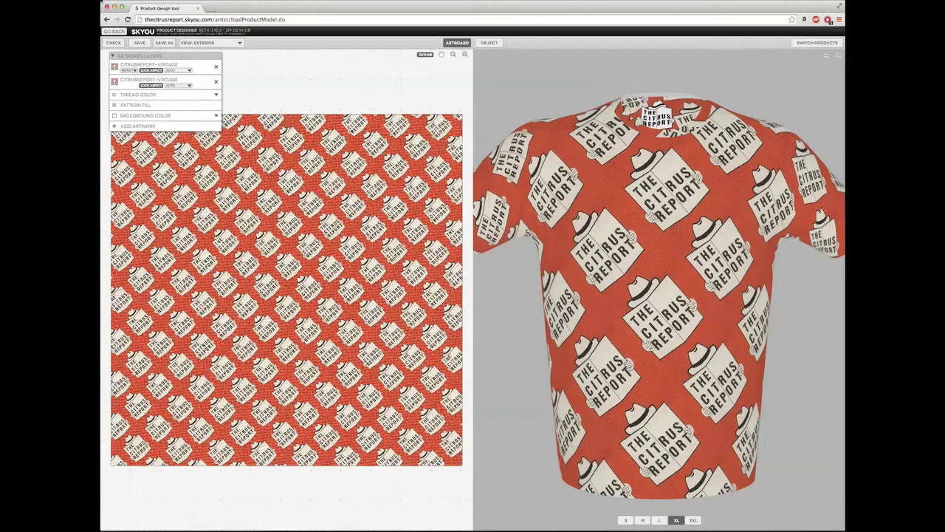
Run the design check, dismiss the no-issues message, and select size M.
left_click(111, 43)
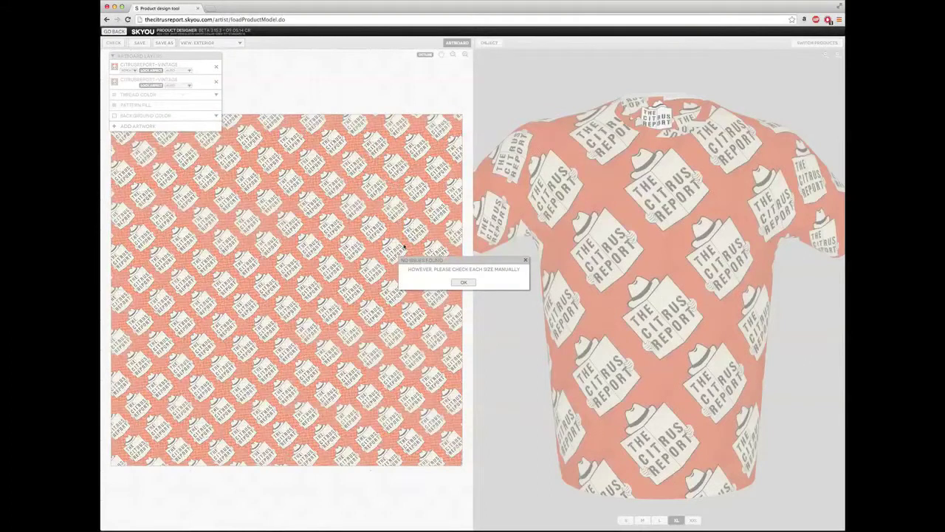
left_click(464, 284)
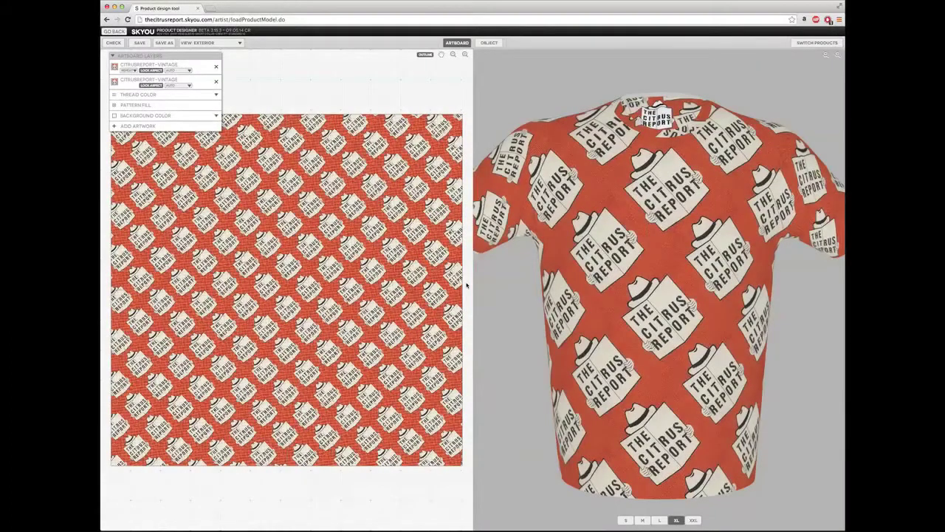
left_click(644, 519)
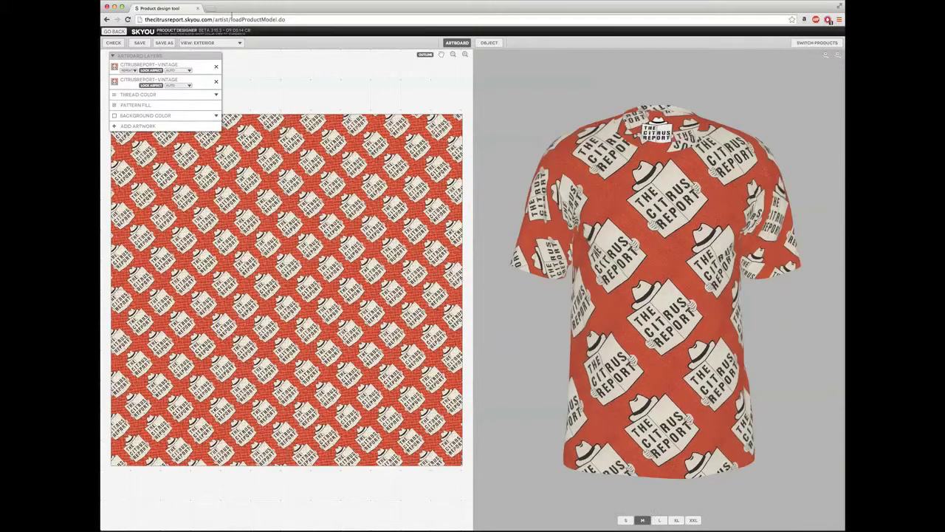
Save the design under the name 'ASDF' and acknowledge the confirmation.
left_click(140, 43)
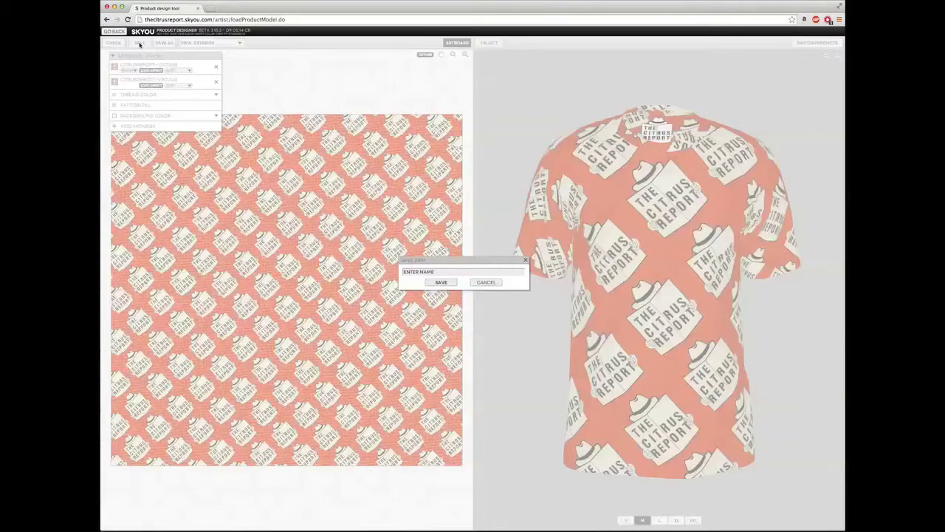
left_click(423, 271)
type("ASDF")
left_click(441, 284)
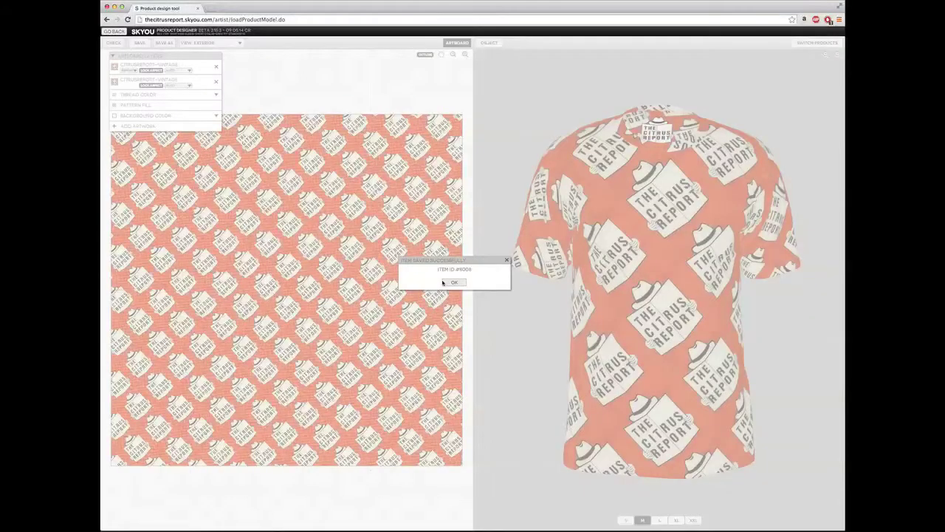
left_click(454, 283)
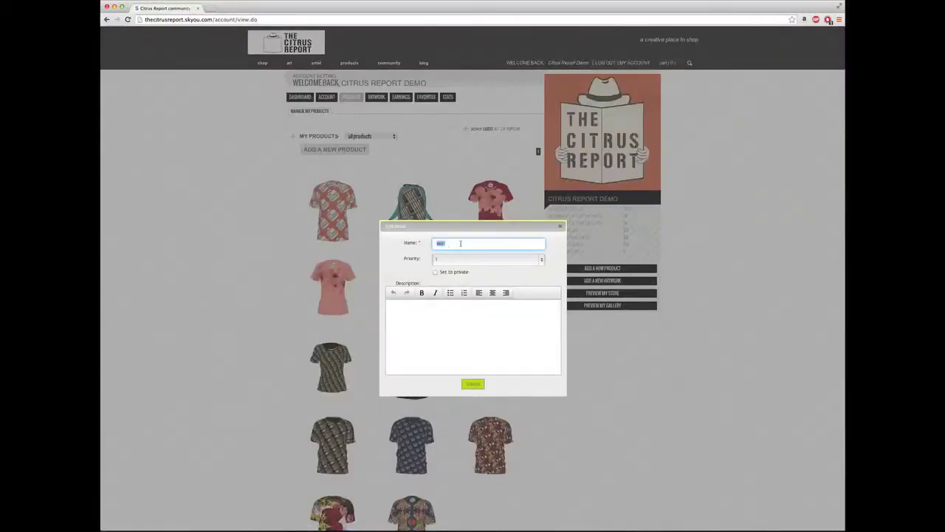
Name the product 'The Citrus Report Tee' and set it to private.
left_click(462, 243)
left_click_drag(447, 244, 430, 245)
type("The Citrus Report Tee")
left_click(436, 272)
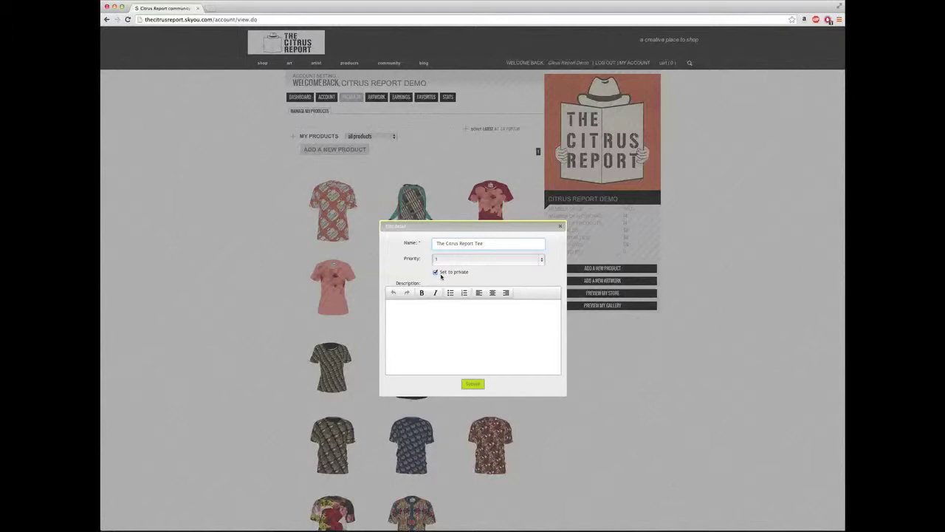
Enter a placeholder description and save the product details.
left_click(422, 322)
type("asdfdsadf")
left_click_drag(422, 305, 383, 307)
left_click(398, 305)
type("dsafa")
type("dfdasfadl")
key("BackSpace")
key("BackSpace")
key("BackSpace")
left_click_drag(419, 307, 382, 307)
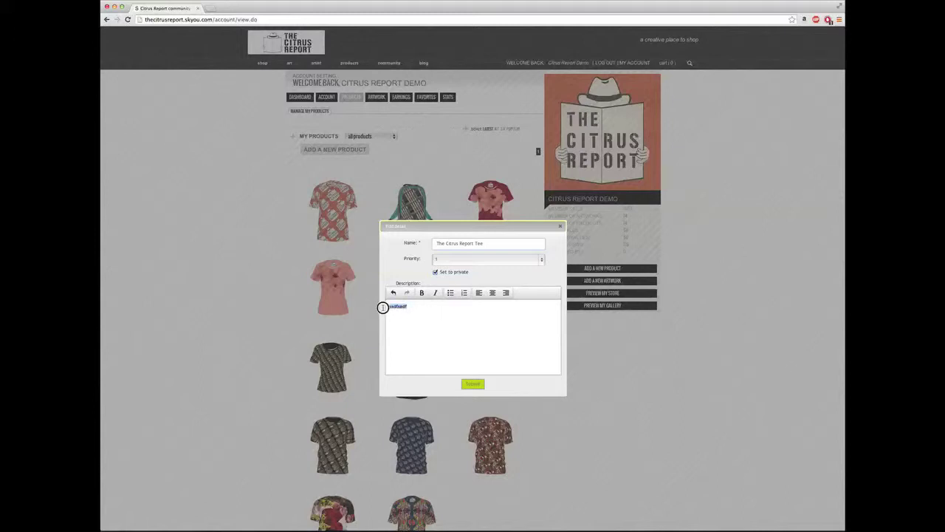
left_click(468, 387)
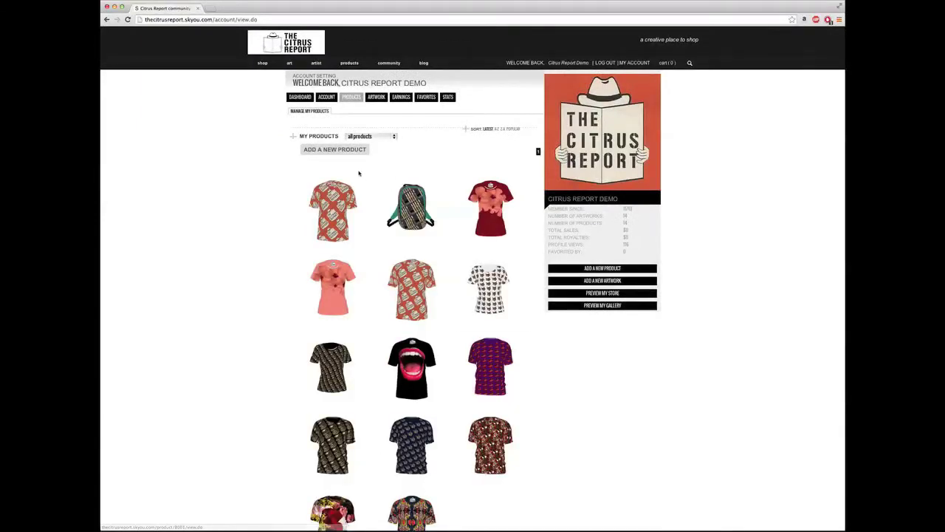
Open the tee in the product designer via Customize, then go back to the account.
mouse_move(336, 197)
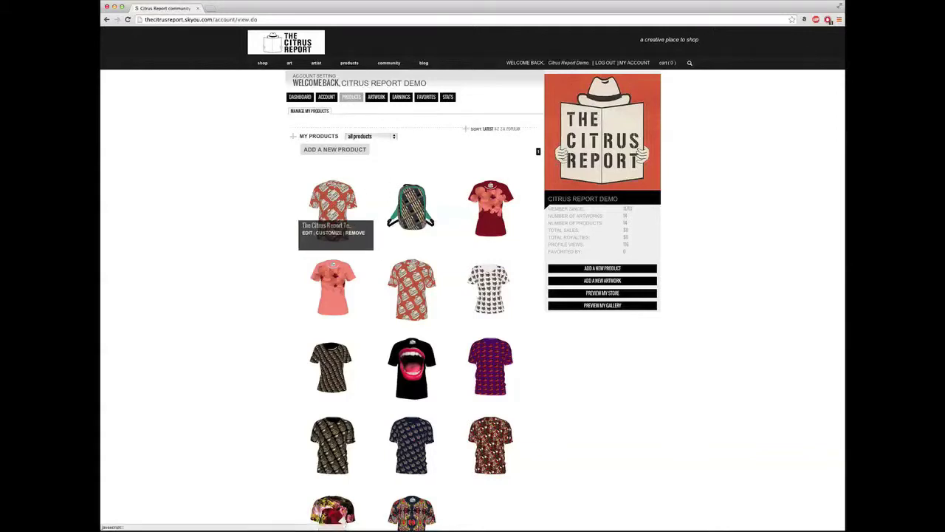
left_click(334, 235)
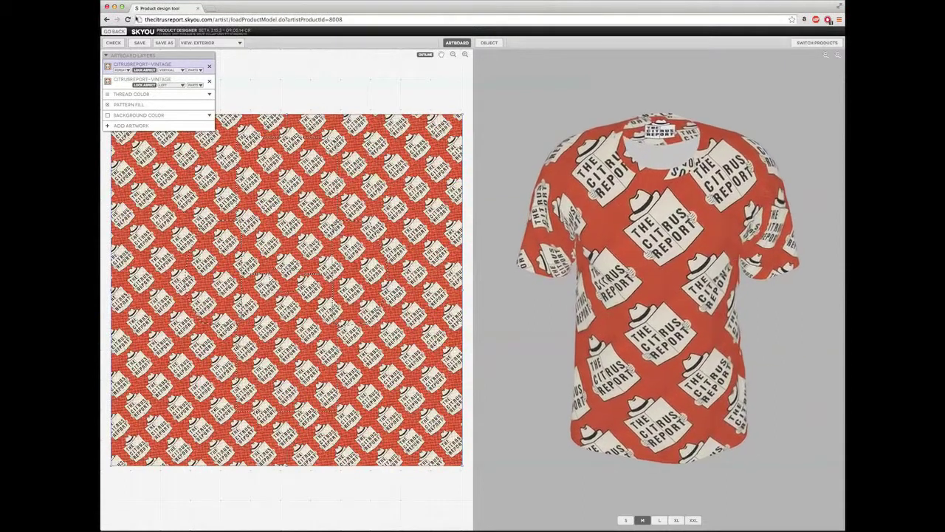
left_click(115, 31)
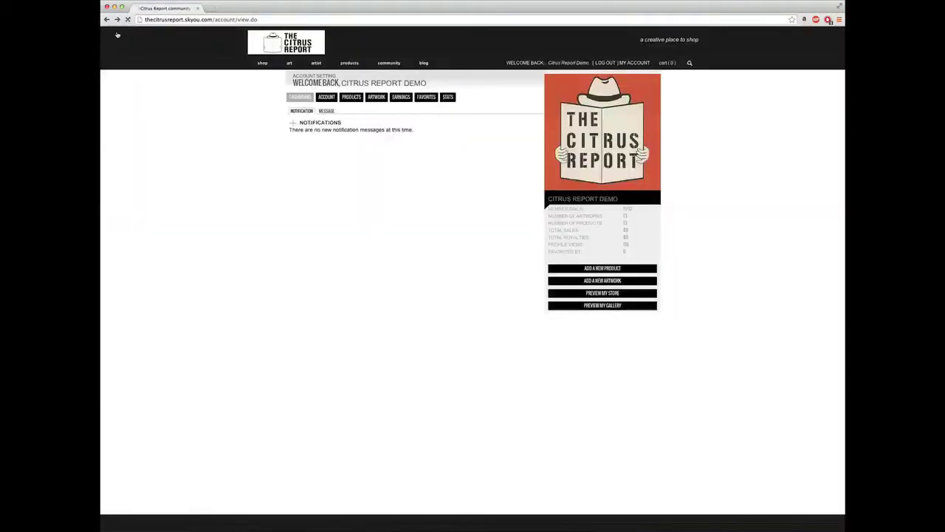
Reopen the tee's details from My Products, check its name, close, and open its product page.
left_click(352, 98)
mouse_move(347, 217)
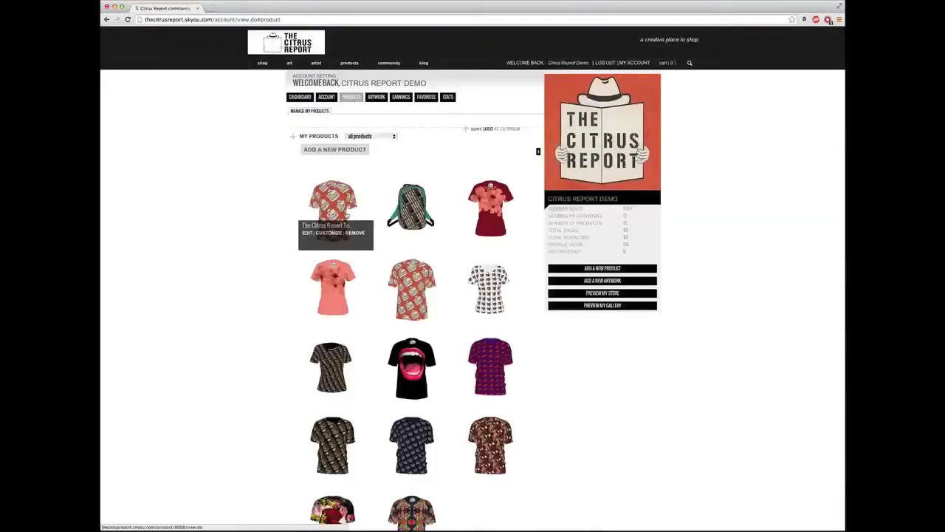
left_click(308, 233)
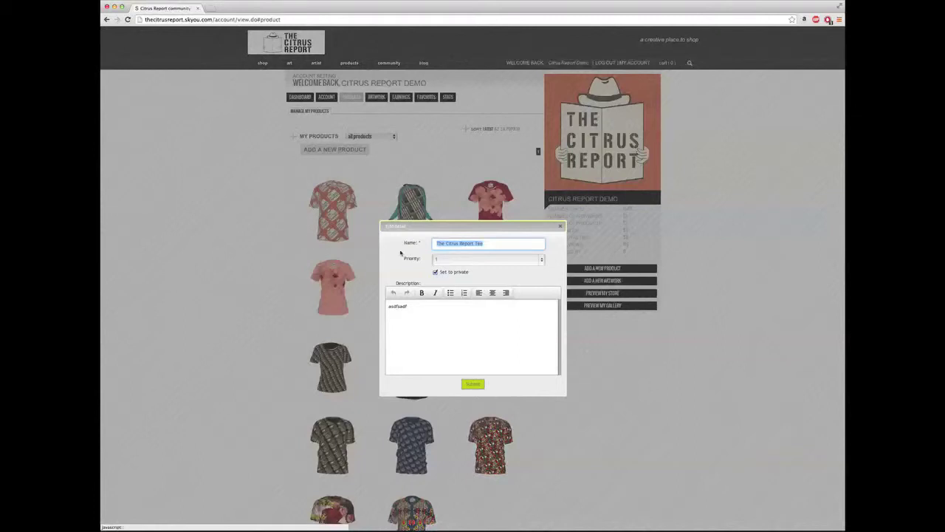
mouse_move(429, 231)
left_mouse_down()
mouse_move(418, 196)
mouse_move(397, 196)
mouse_move(402, 216)
mouse_move(418, 222)
left_mouse_up()
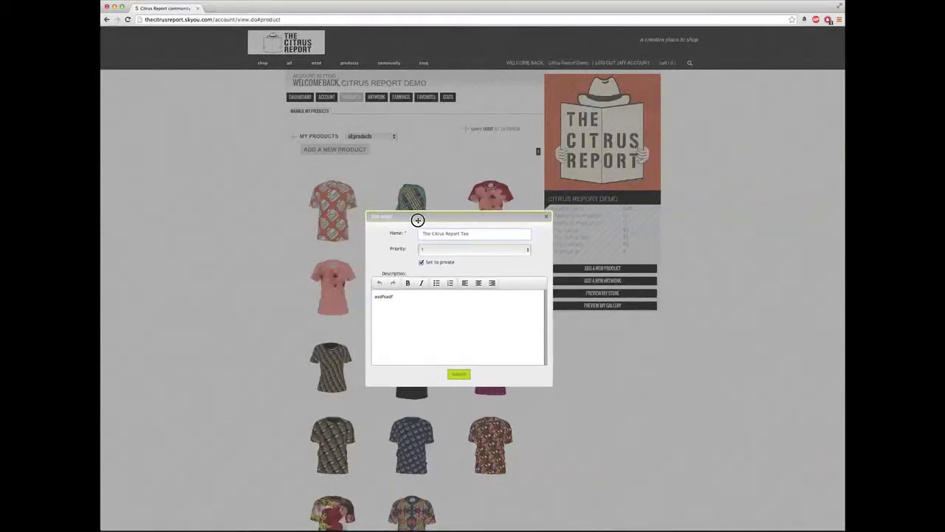
left_click(472, 234)
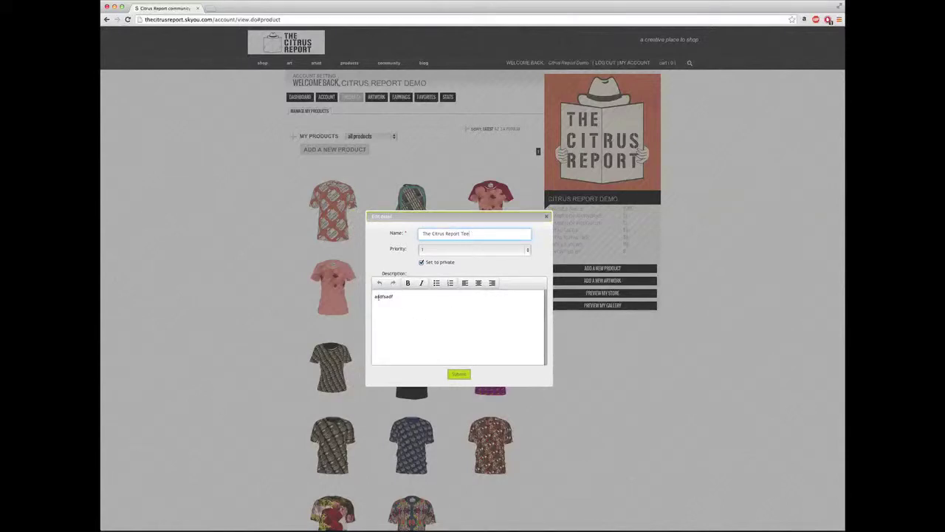
left_click(548, 215)
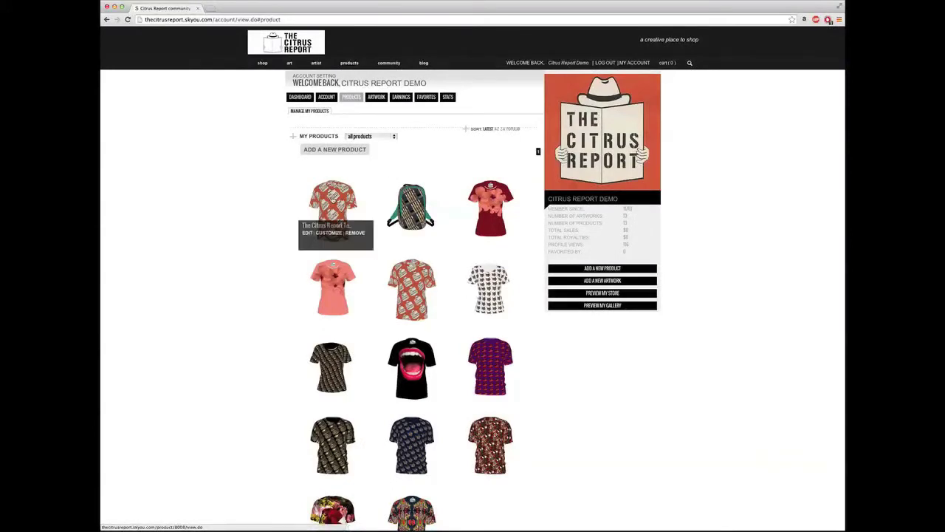
left_click(332, 200)
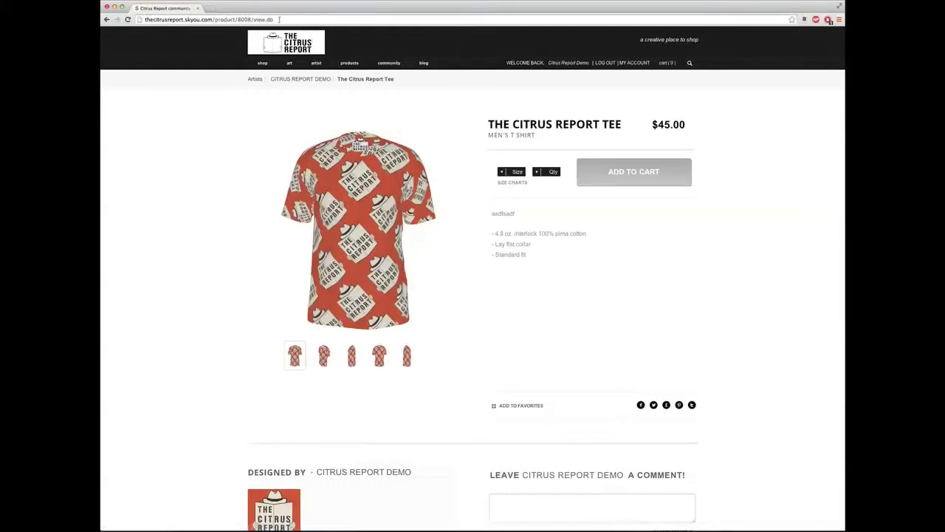
Select the page's web address, then view the tee's angled, back and side images.
left_click_drag(275, 19, 143, 20)
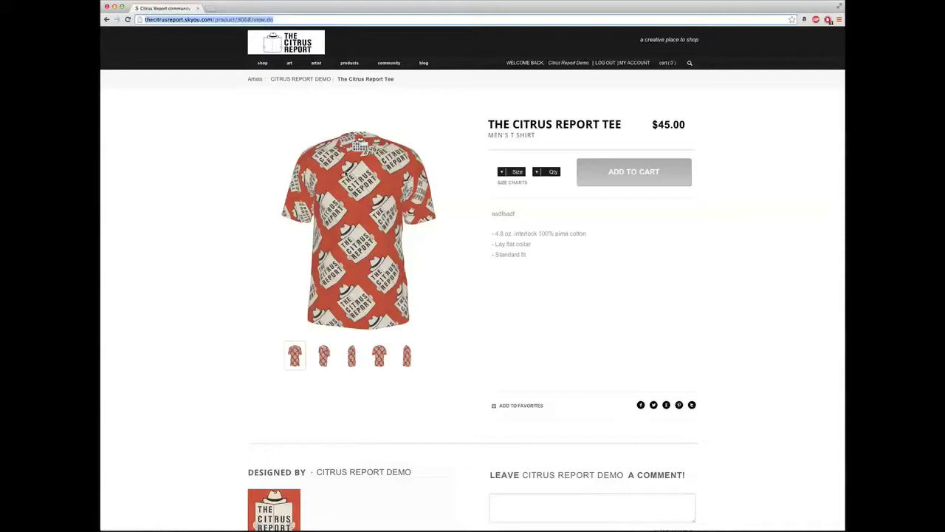
left_click_drag(238, 111, 463, 336)
left_click(325, 355)
left_click(379, 355)
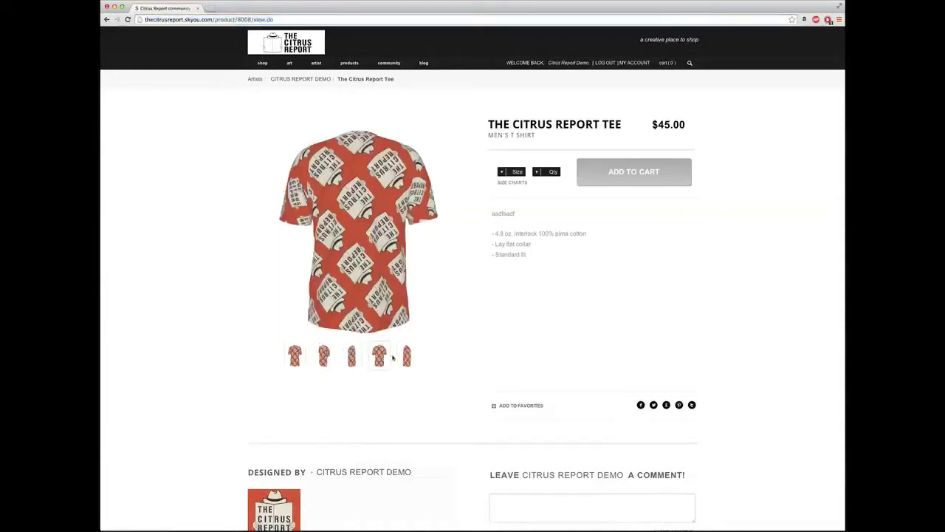
left_click(406, 356)
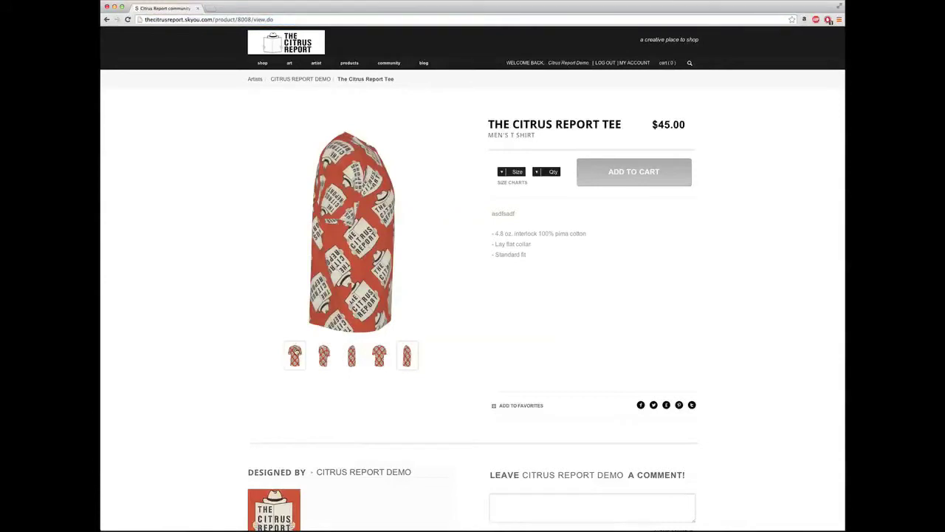
Save the front-view shirt image to the Desktop.
right_click(294, 353)
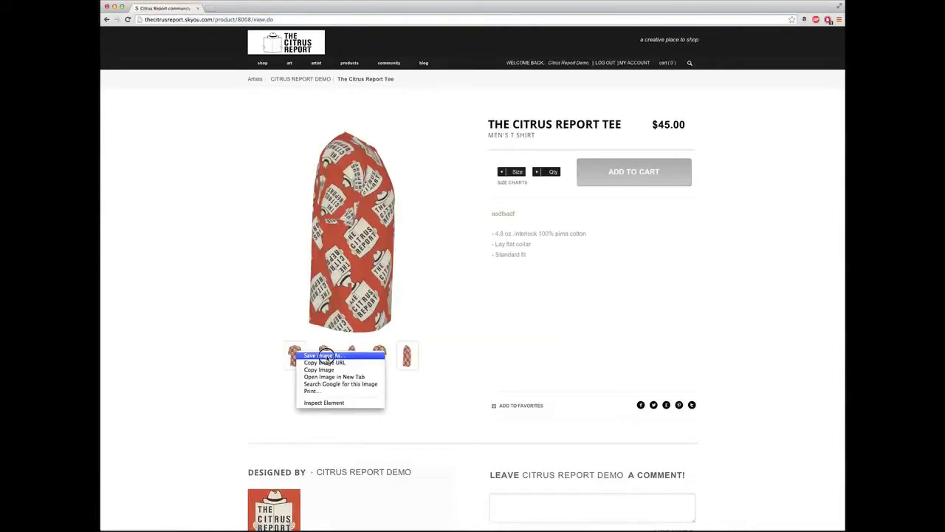
left_click(327, 356)
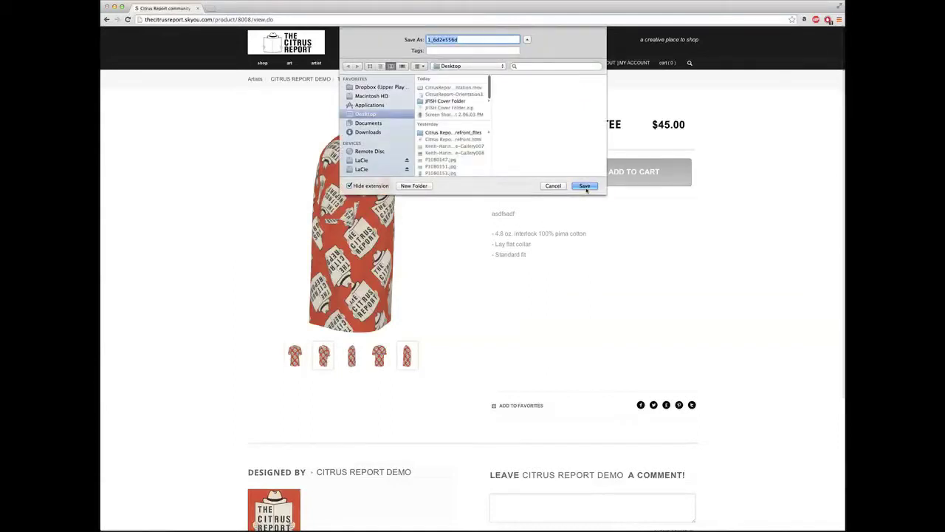
left_click(584, 186)
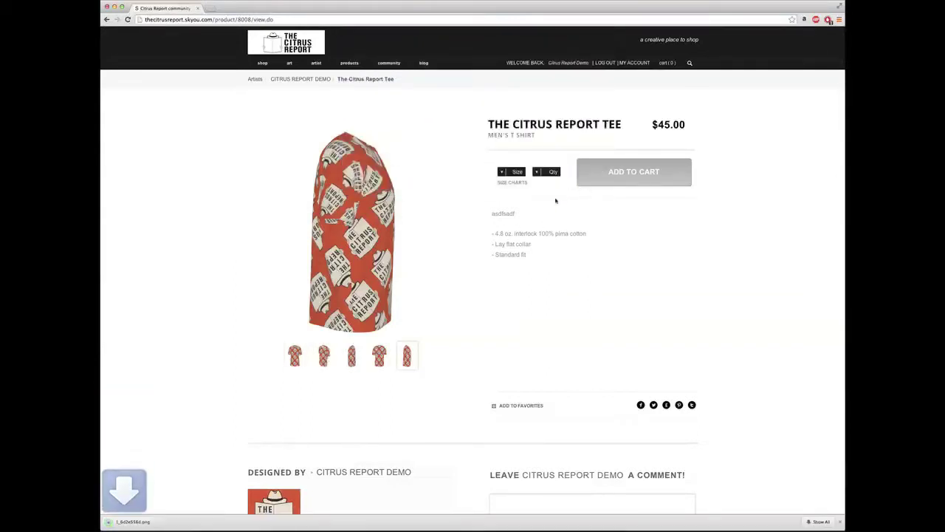
Open the downloaded shirt image in Preview, move the window right, then close it.
left_click(136, 522)
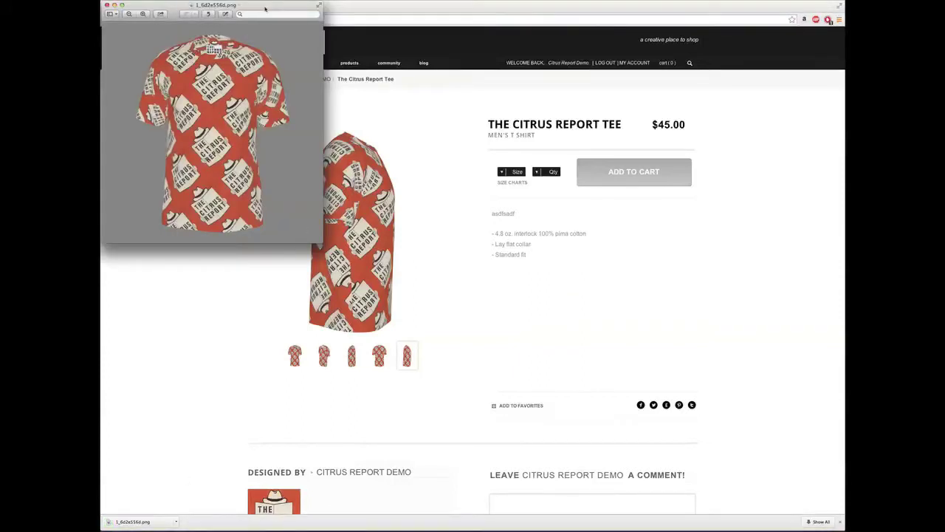
left_click_drag(257, 7, 639, 78)
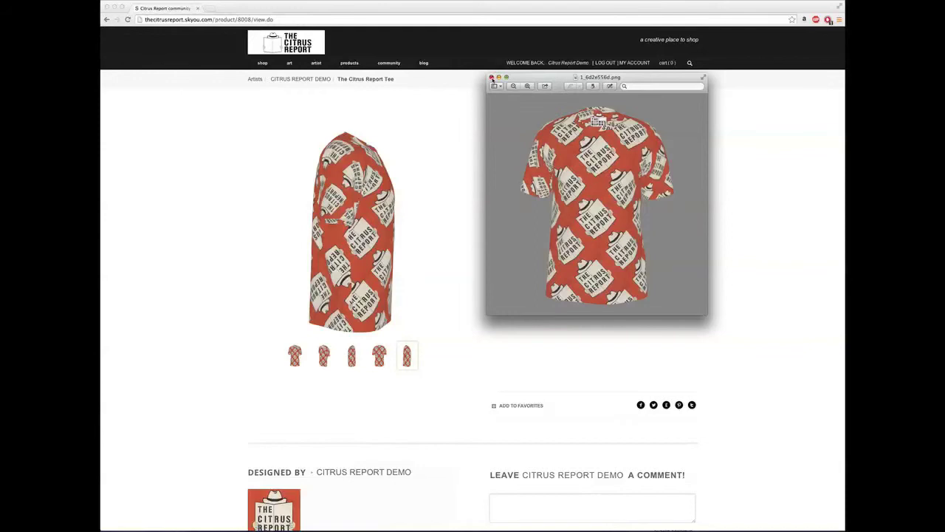
left_click(491, 78)
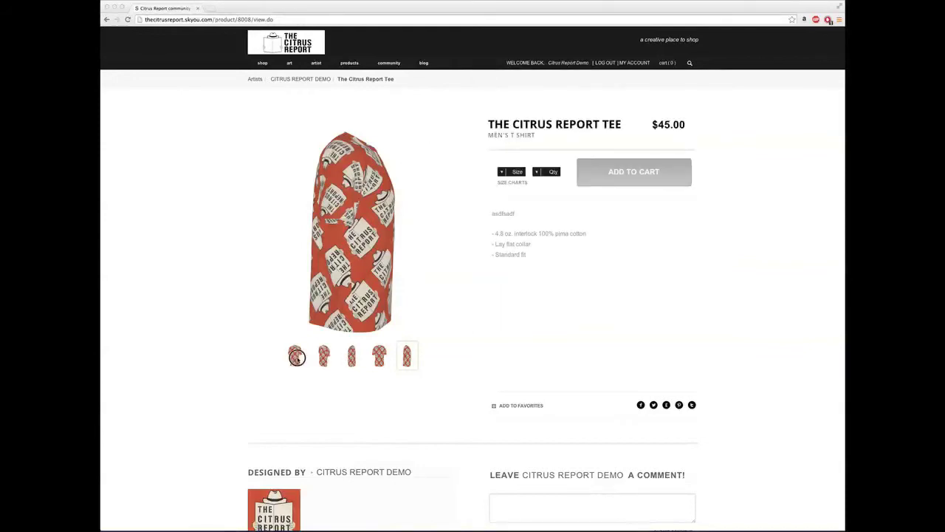
Show the front-view image and check the tee's sizes (XS–3XL) and quantity choices.
left_click(295, 358)
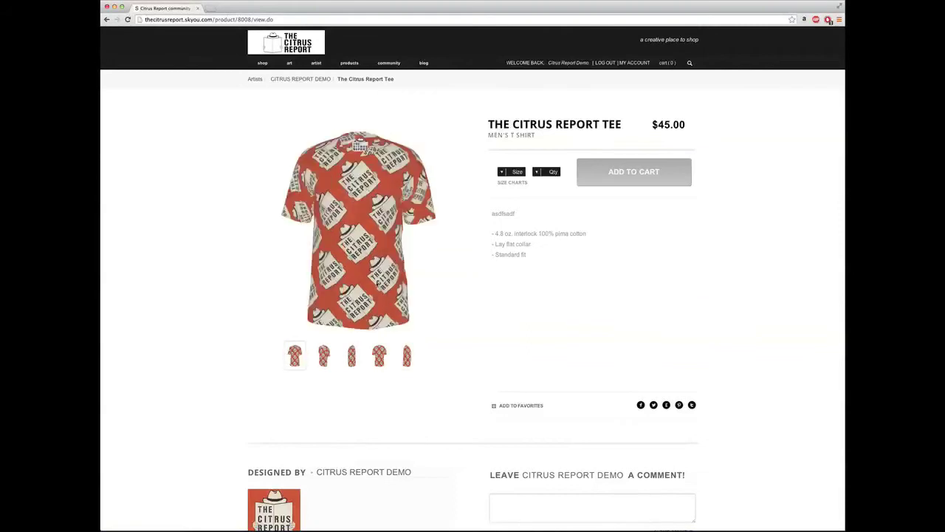
left_click(145, 20)
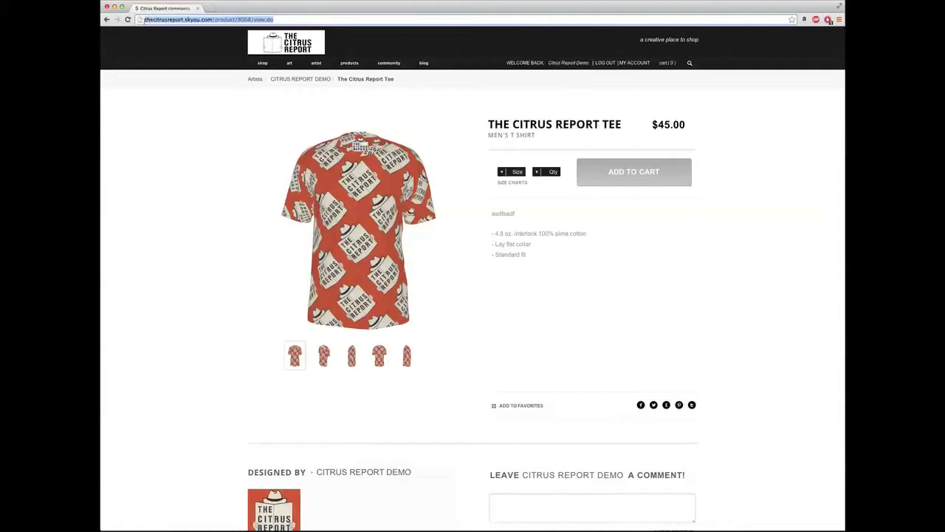
left_click(503, 173)
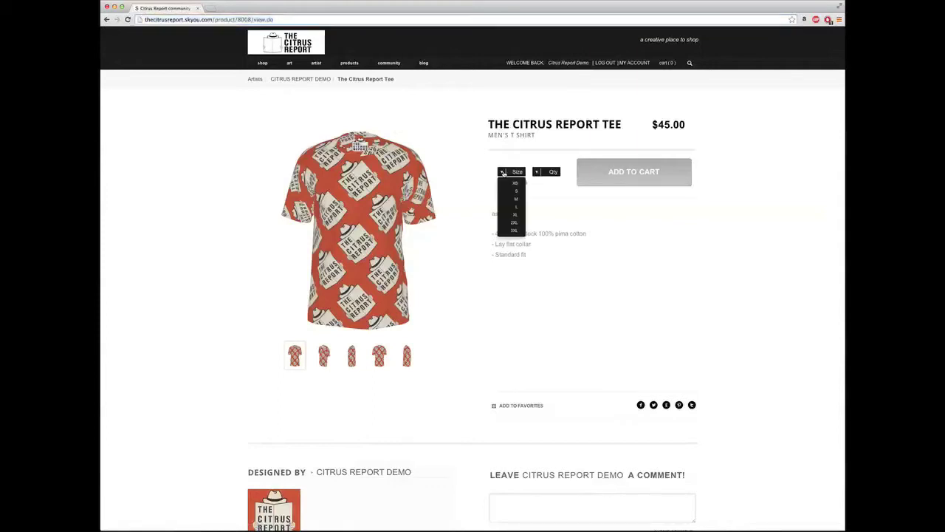
left_click(537, 172)
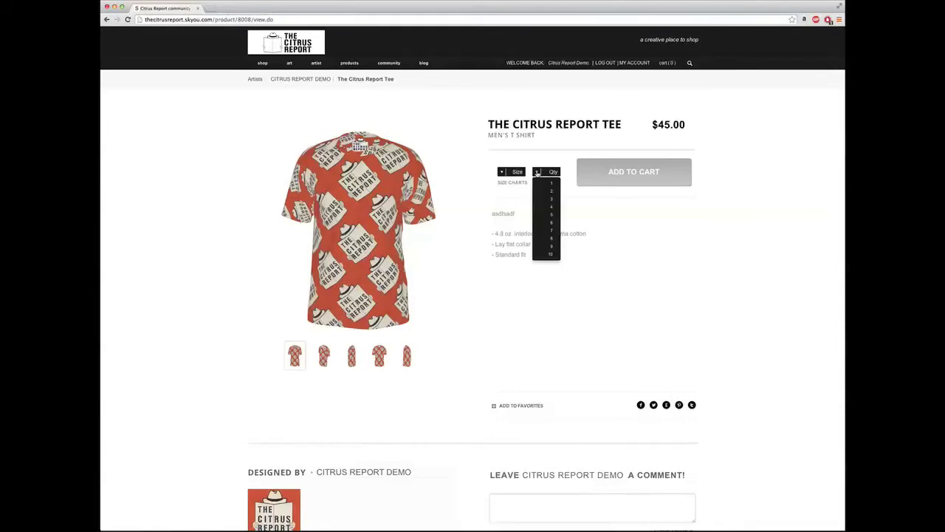
left_click(582, 216)
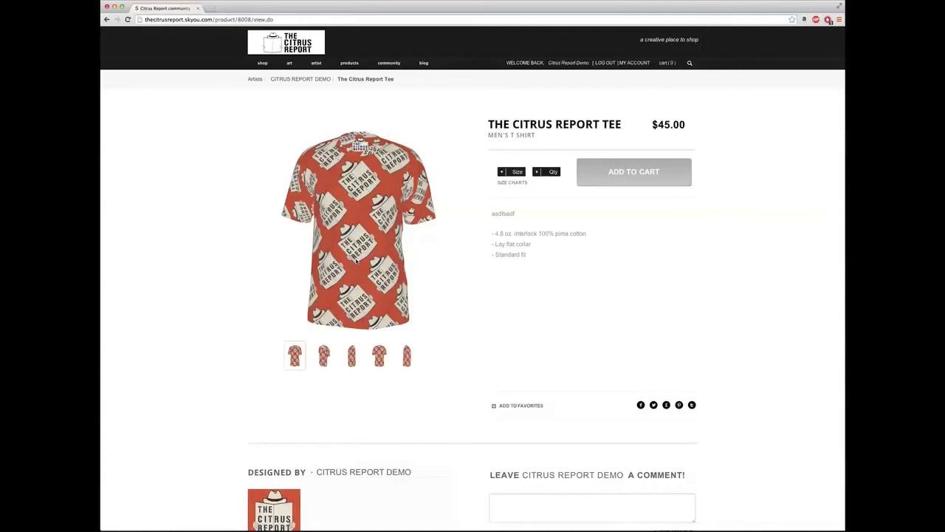
scroll(357, 260, "down", 5)
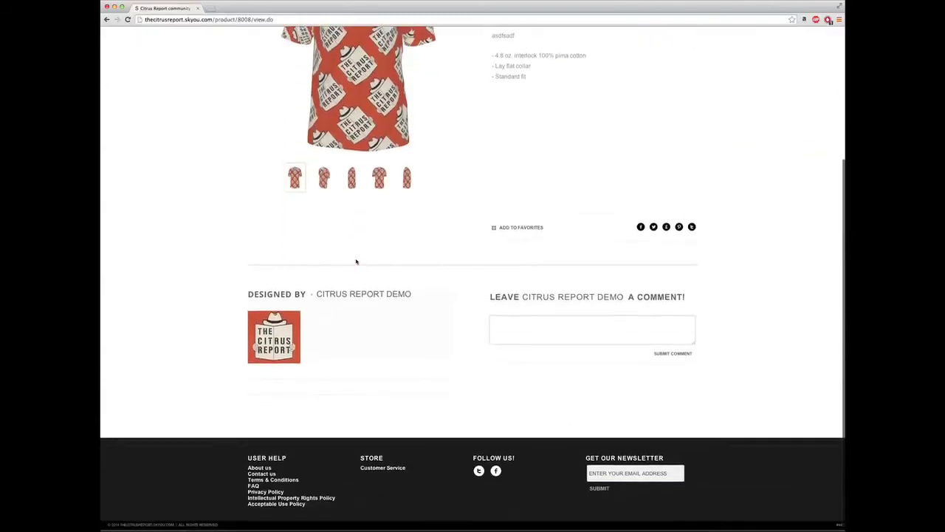